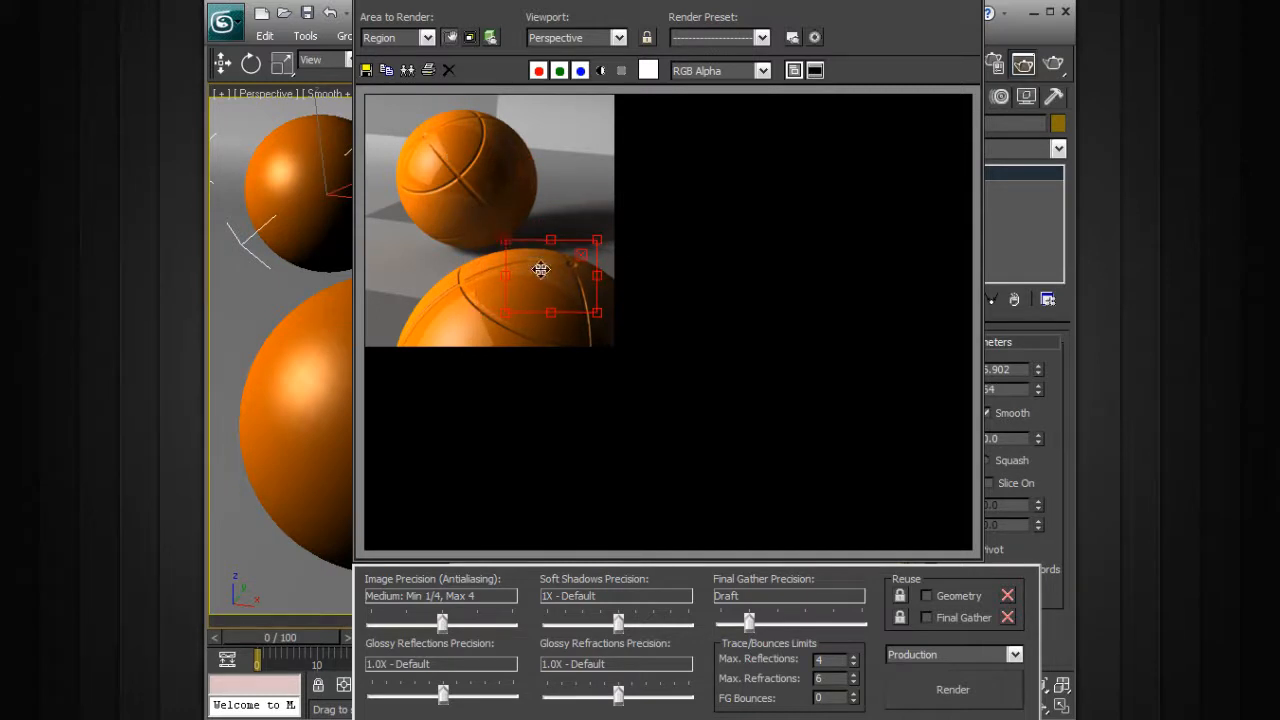
# Render the current region, and render again around the large front sphere with Auto Region Selected turned on.
pyautogui.click(956, 693)
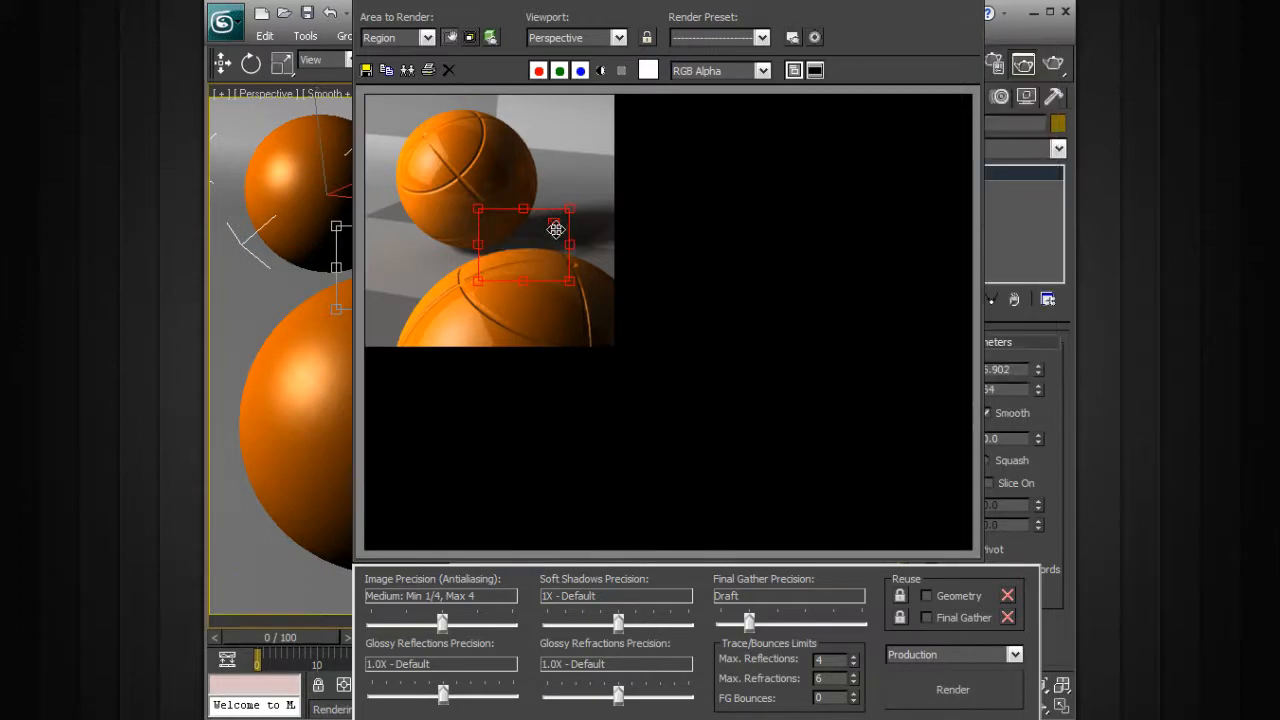
pyautogui.click(470, 38)
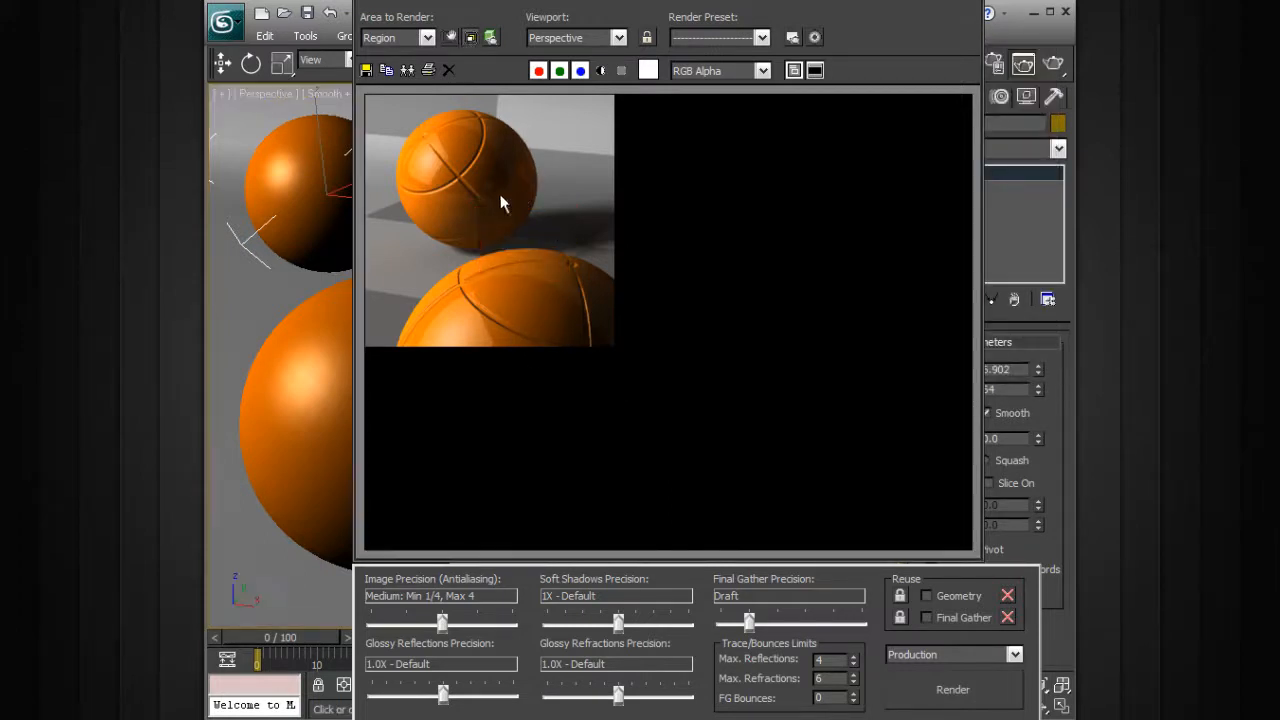
pyautogui.click(300, 350)
pyautogui.click(958, 693)
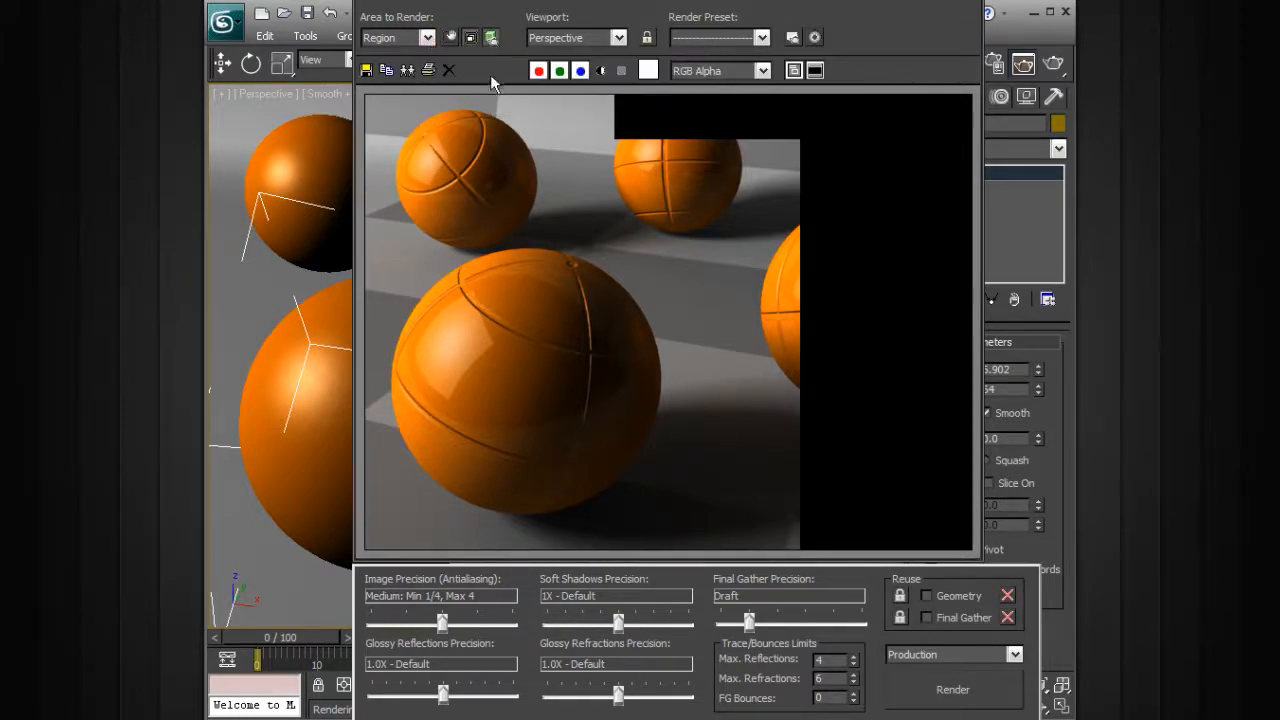
# Turn off Auto Region Selected, set the area to render to View, and render with only the background box selected.
pyautogui.click(470, 38)
pyautogui.click(427, 38)
pyautogui.click(390, 48)
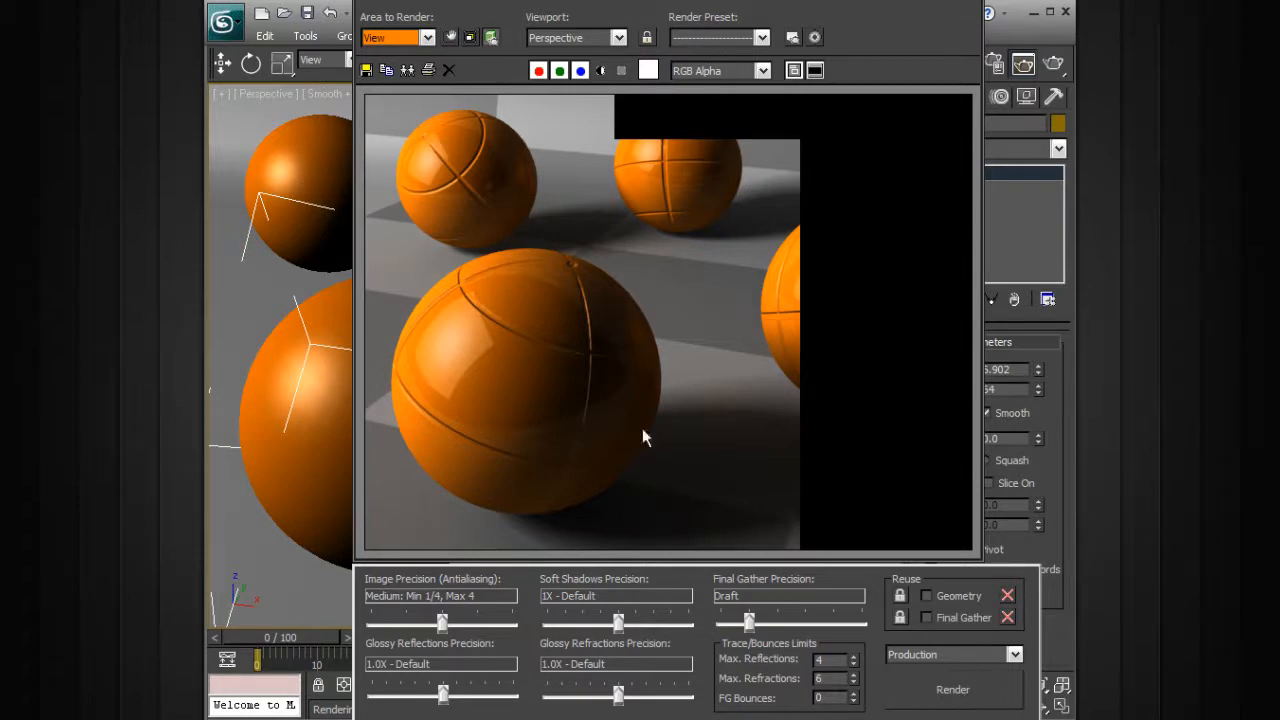
pyautogui.click(240, 118)
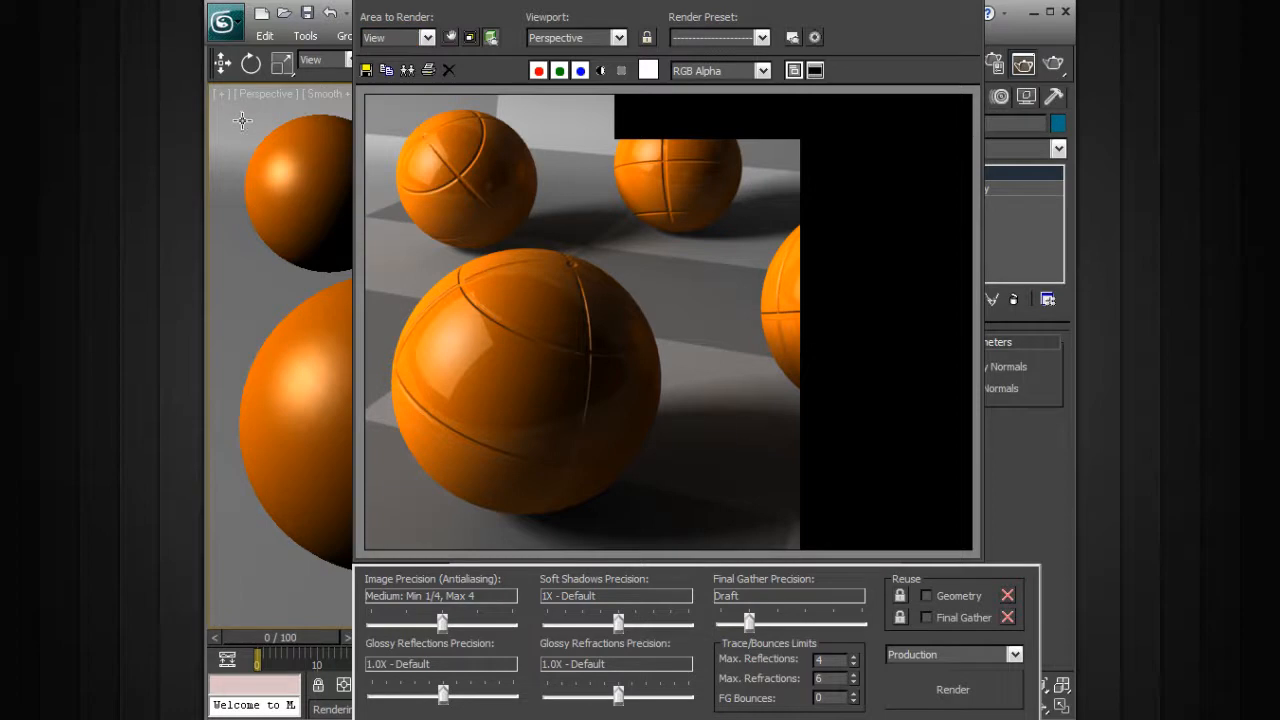
pyautogui.click(951, 686)
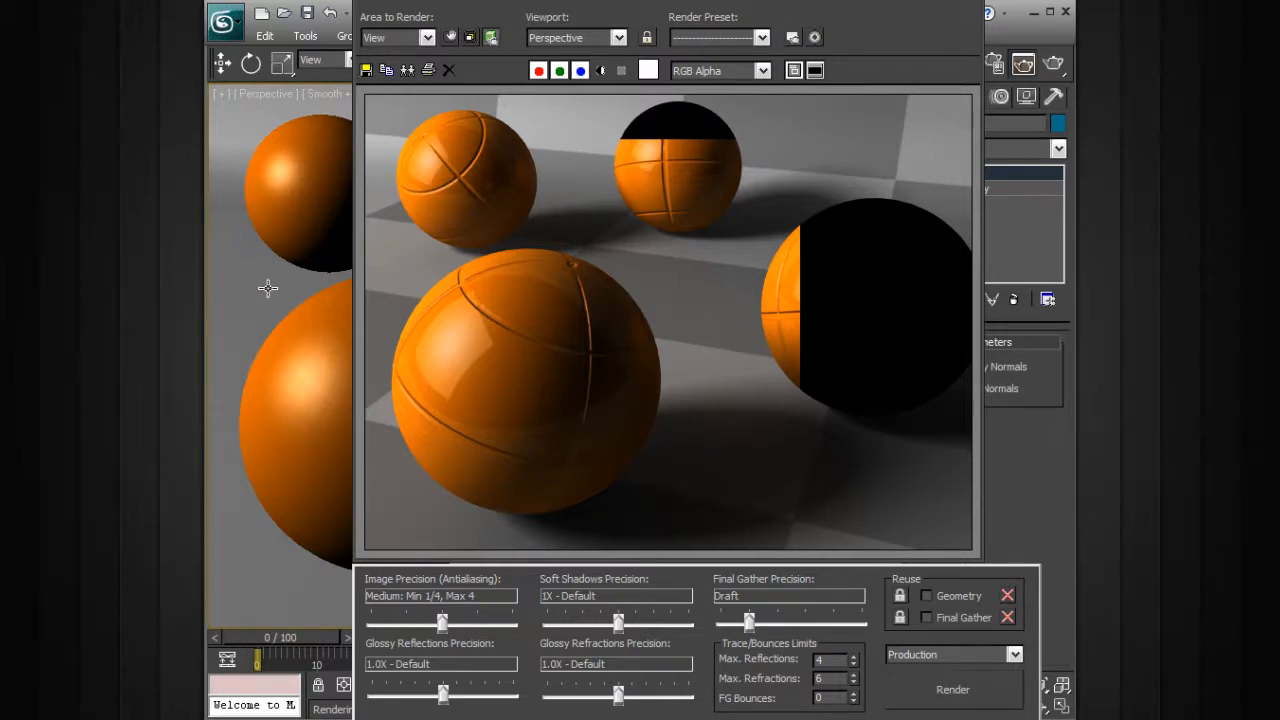
# Load scene material Material #49 into the Slate Material Editor and open the parameters of its Checker map, Map #5.
pyautogui.press('m')
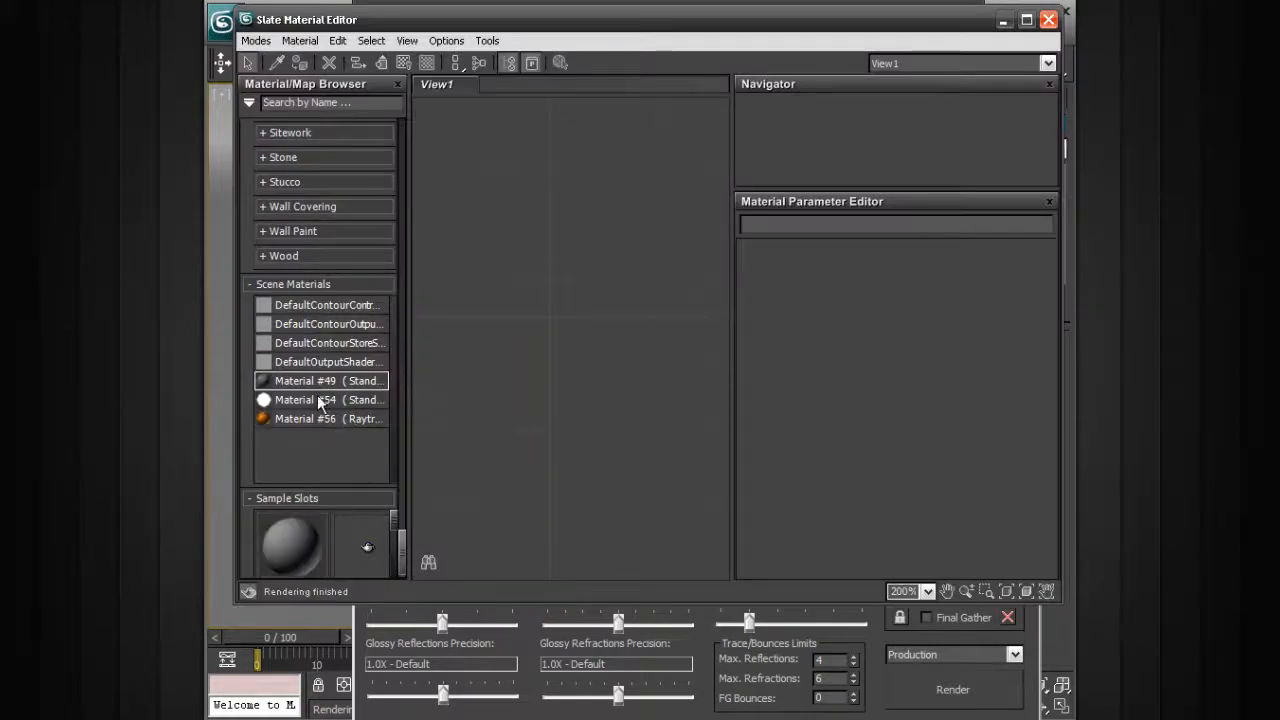
pyautogui.moveTo(300, 380); pyautogui.dragTo(592, 199)
pyautogui.click(603, 368)
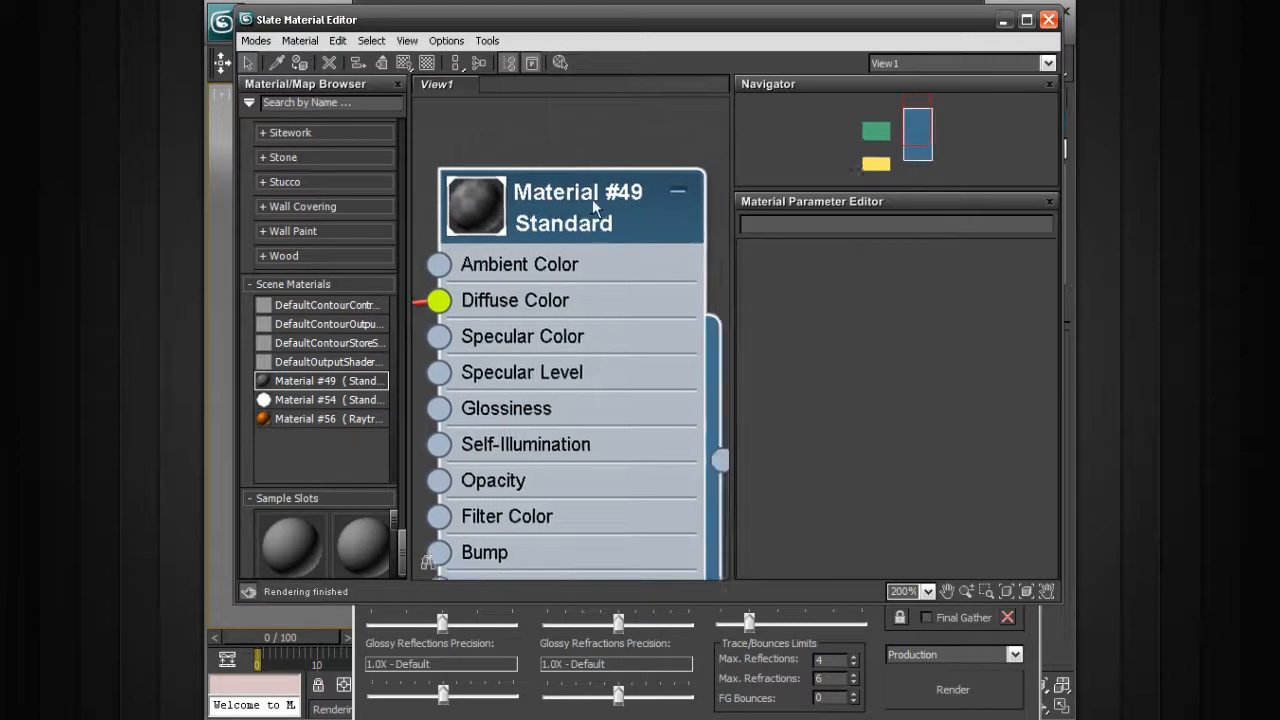
pyautogui.doubleClick(591, 199)
pyautogui.moveTo(478, 214); pyautogui.dragTo(599, 150, button='middle')
pyautogui.doubleClick(560, 280)
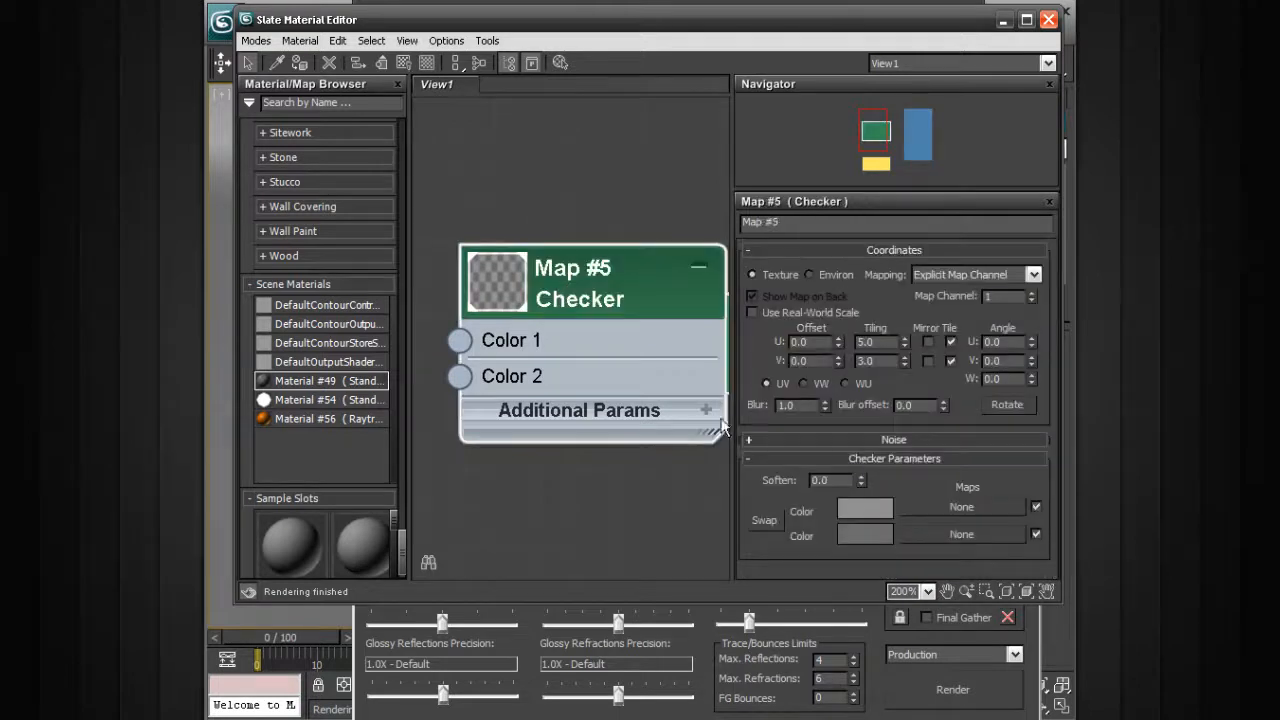
# Set Color 1 of the Checker map to a saturated blue-violet.
pyautogui.click(865, 511)
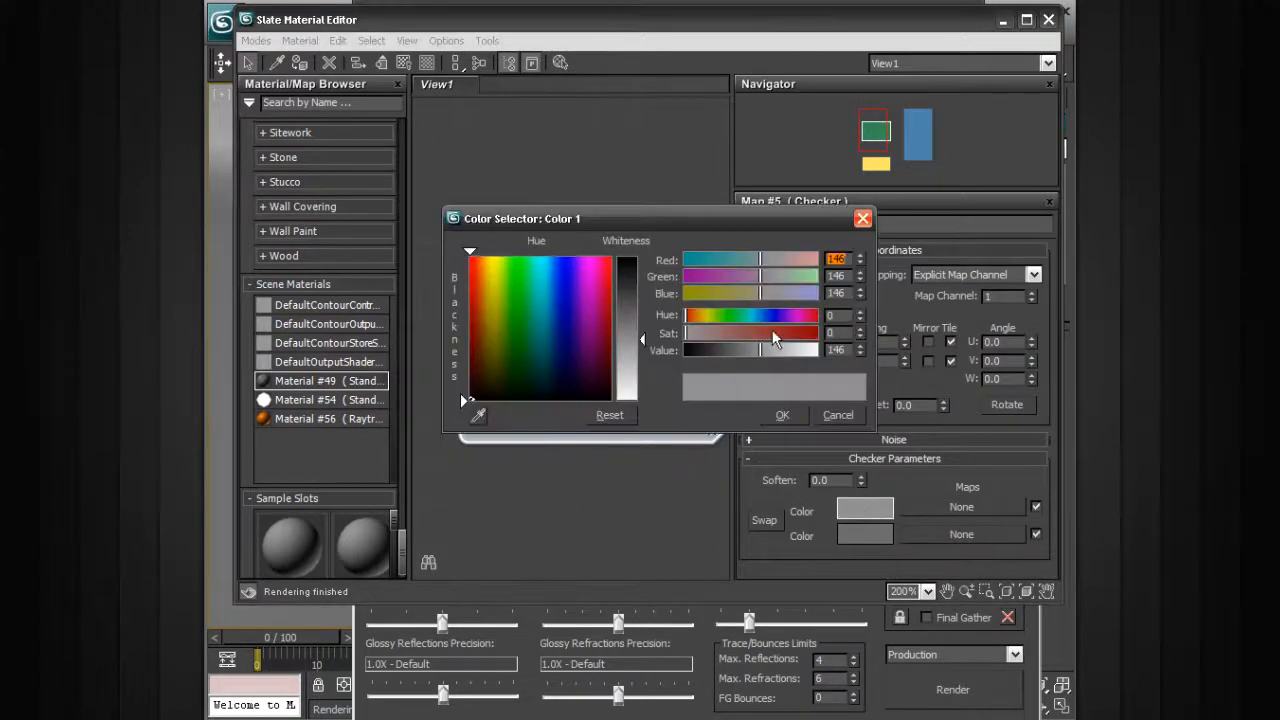
pyautogui.moveTo(784, 315); pyautogui.dragTo(779, 315)
pyautogui.click(801, 334)
pyautogui.click(782, 415)
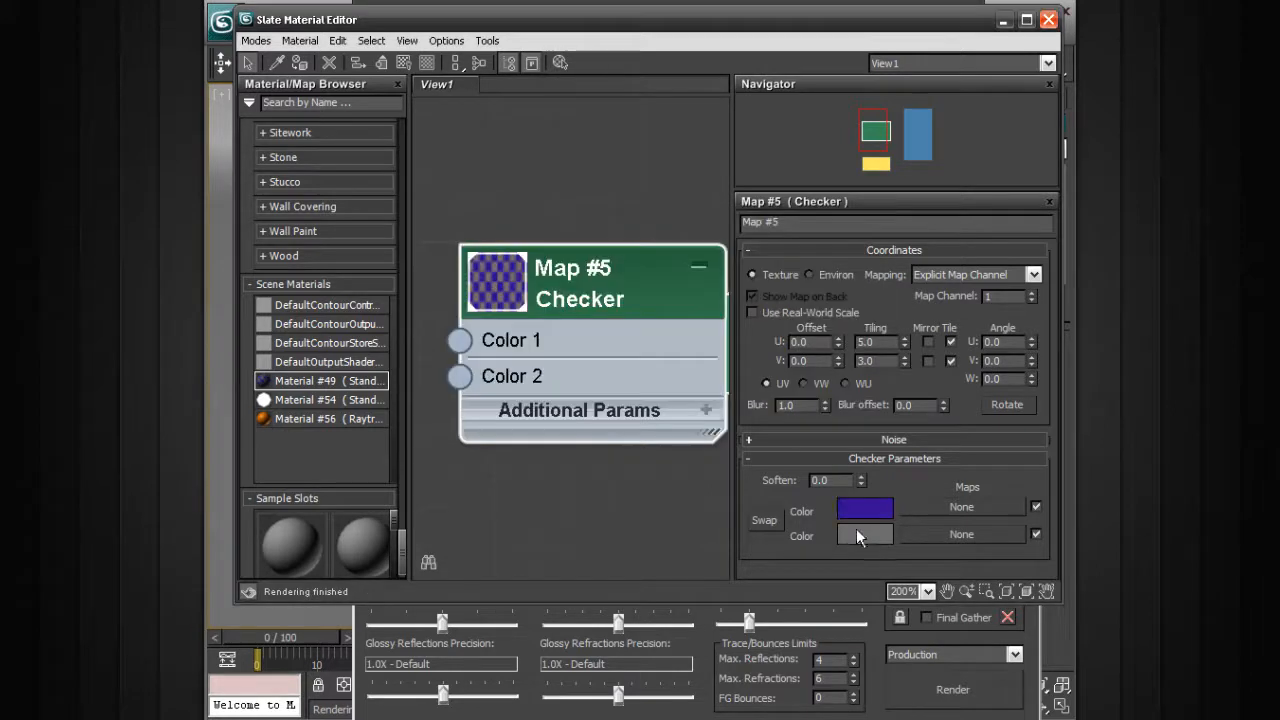
# Set Color 2 of the Checker map to a saturated green and close the material editor.
pyautogui.click(860, 535)
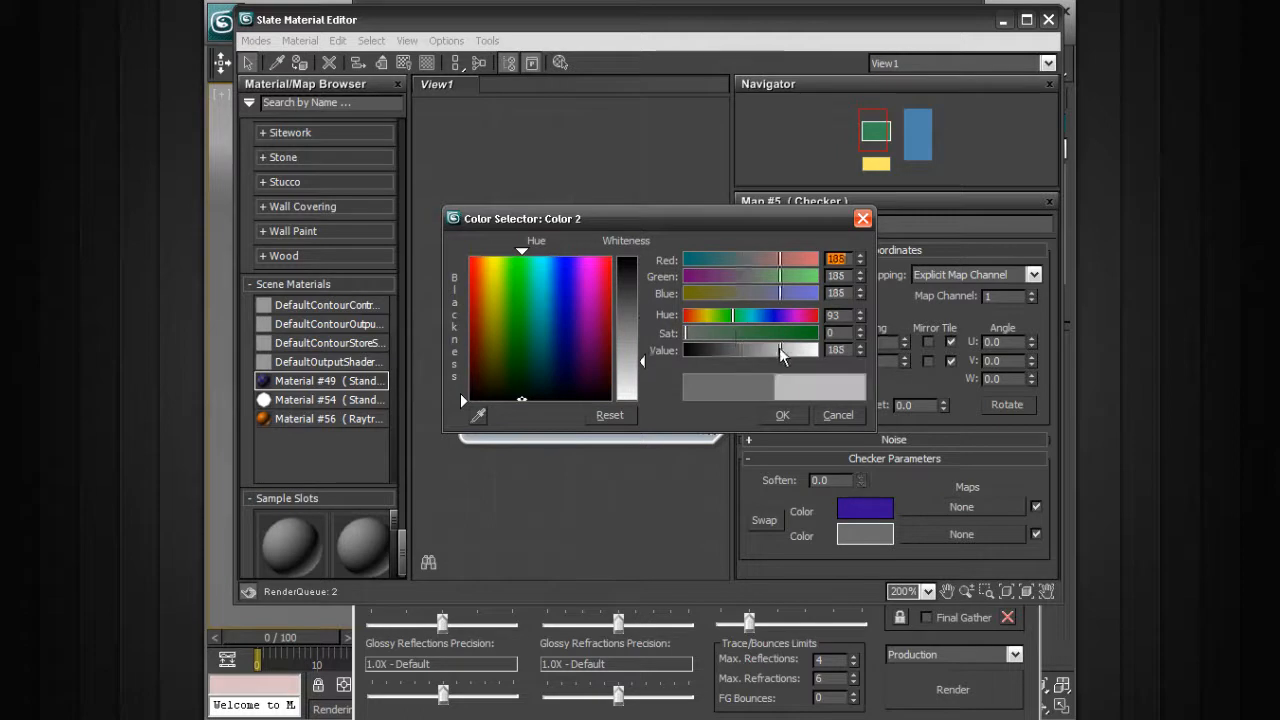
pyautogui.click(808, 333)
pyautogui.click(782, 415)
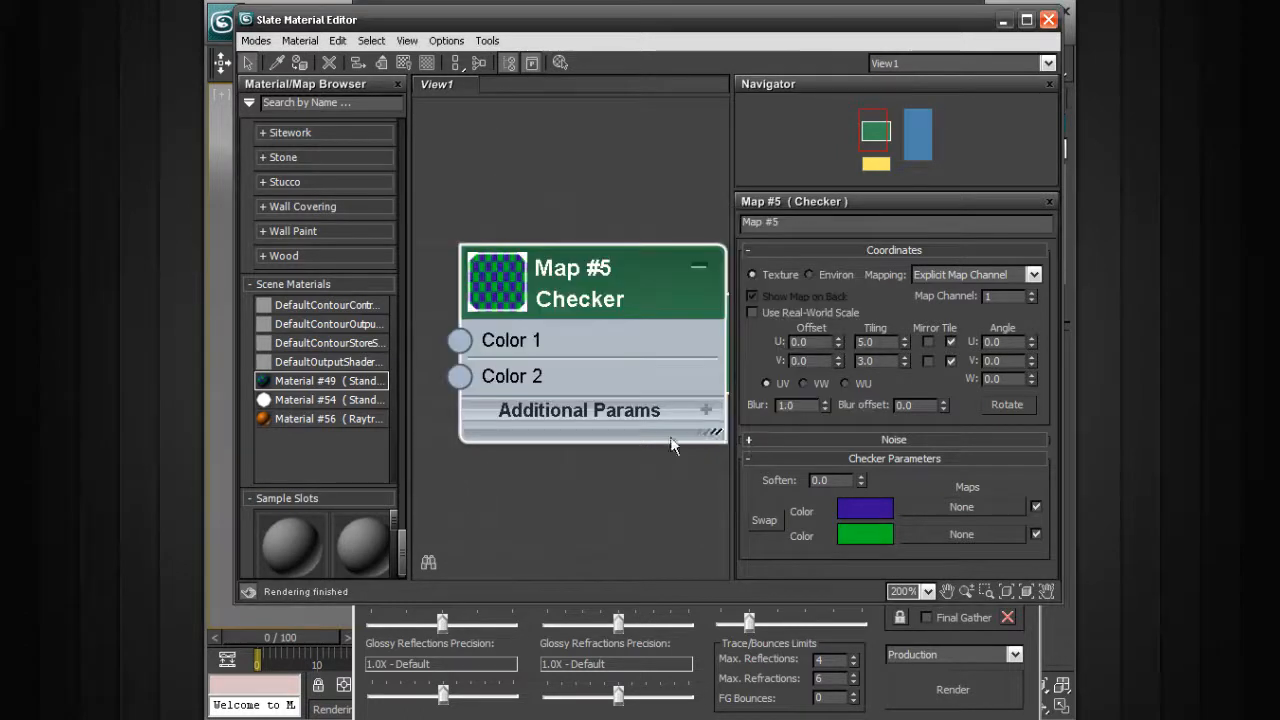
pyautogui.click(1048, 20)
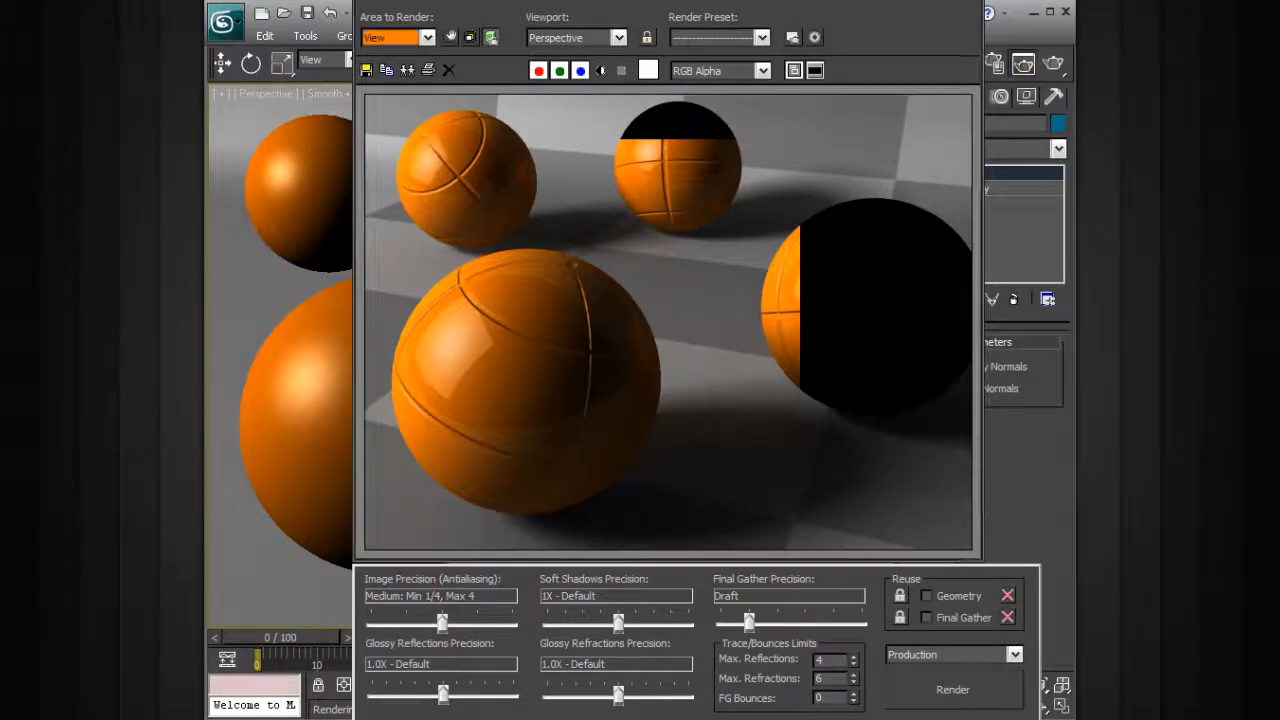
# Render the selected background box with its new checker colors and clone the rendered frame window.
pyautogui.moveTo(611, 1); pyautogui.dragTo(620, 1)
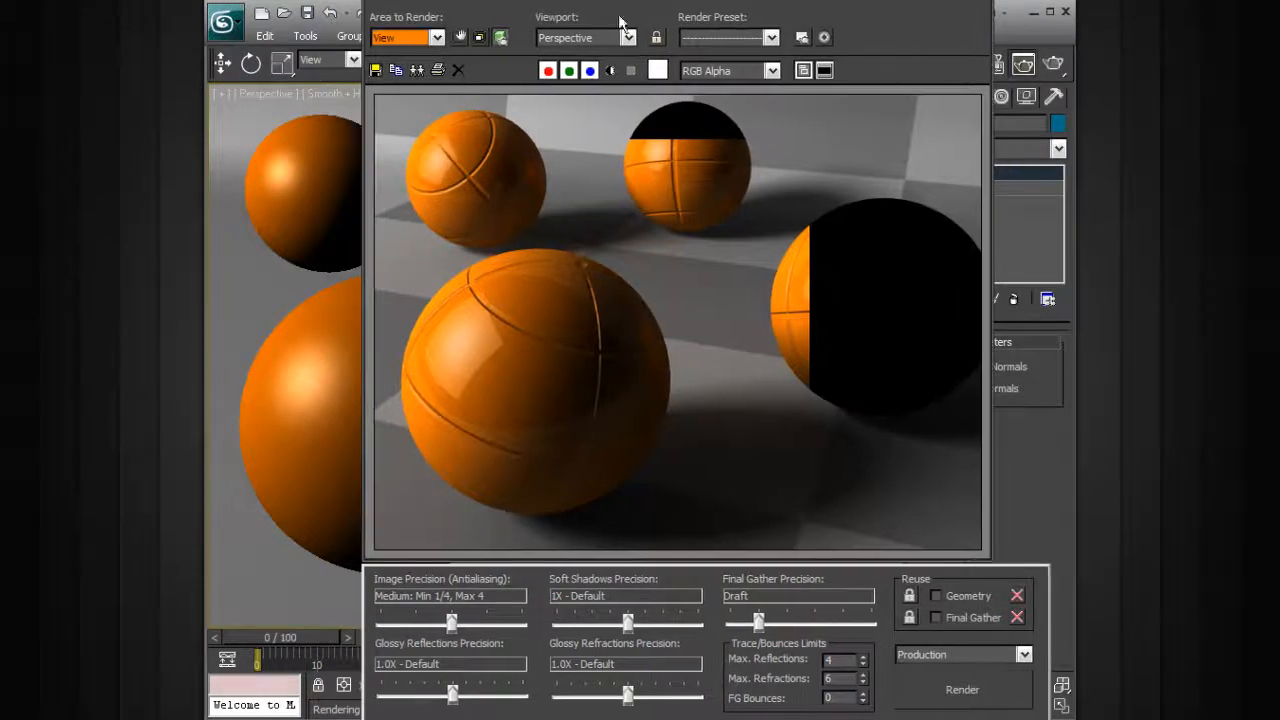
pyautogui.click(945, 684)
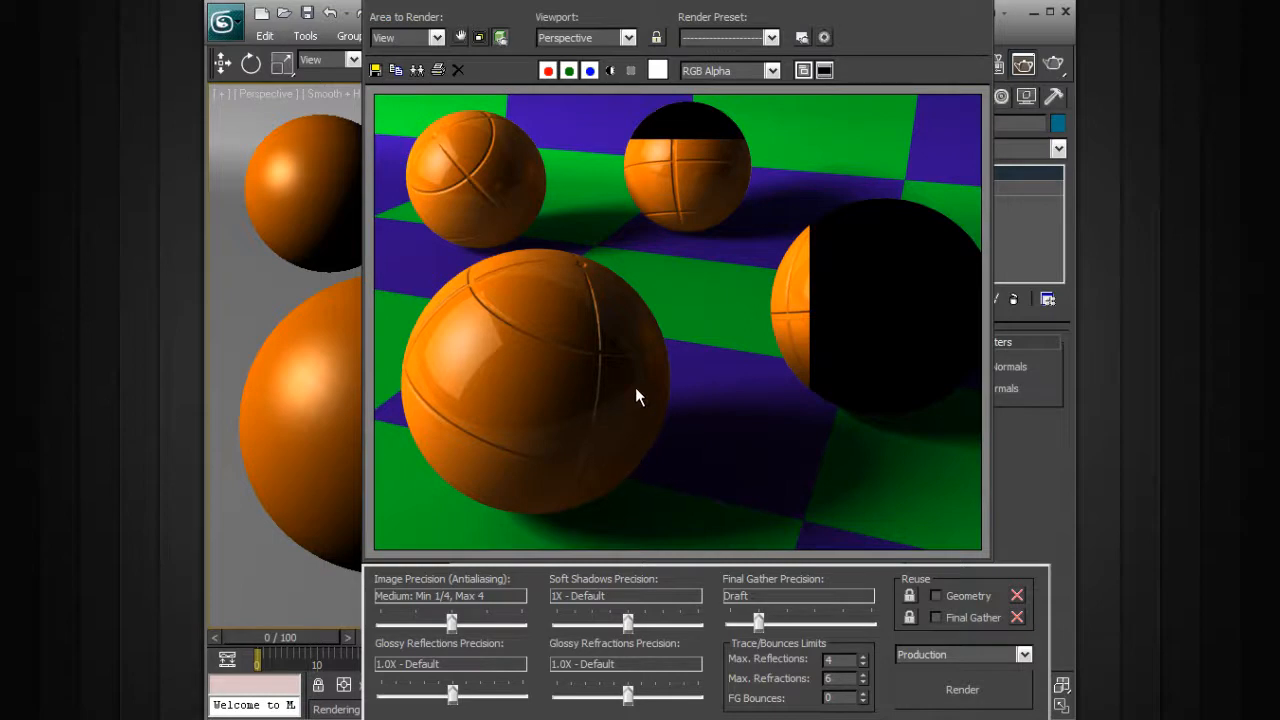
pyautogui.click(410, 72)
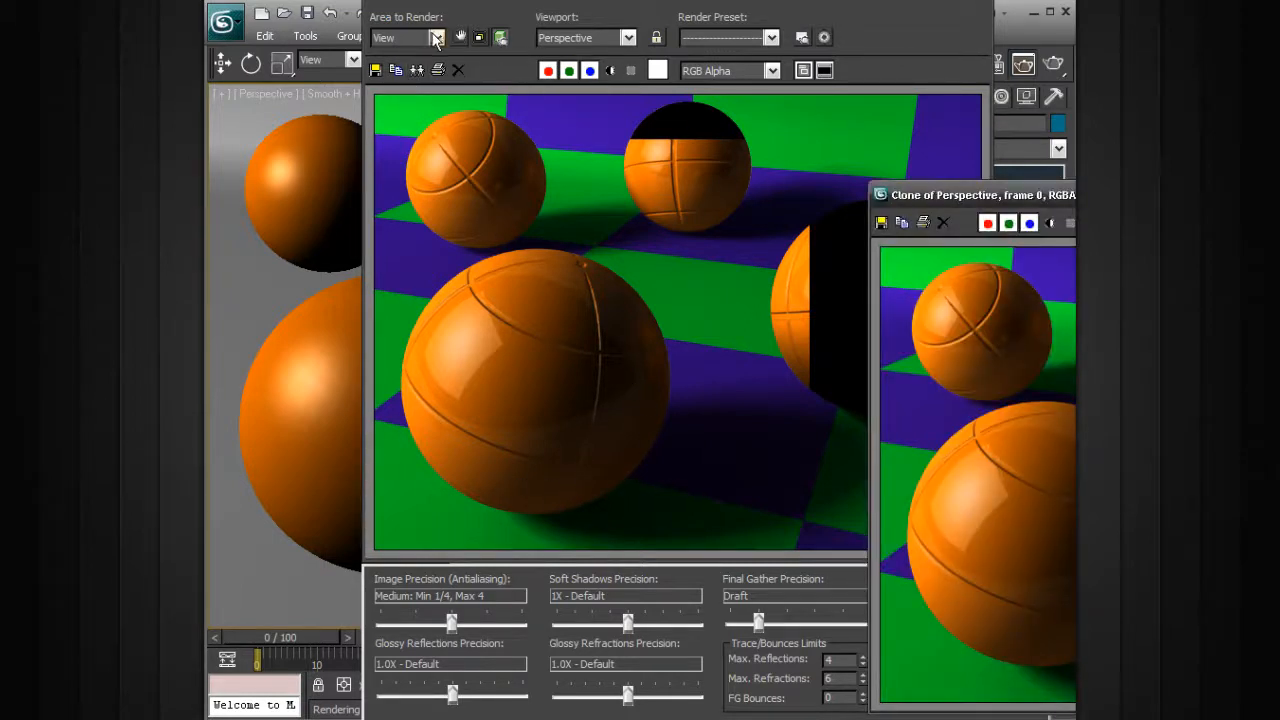
# Turn off subset-pixel rendering of selected objects and render the full Perspective view.
pyautogui.click(498, 39)
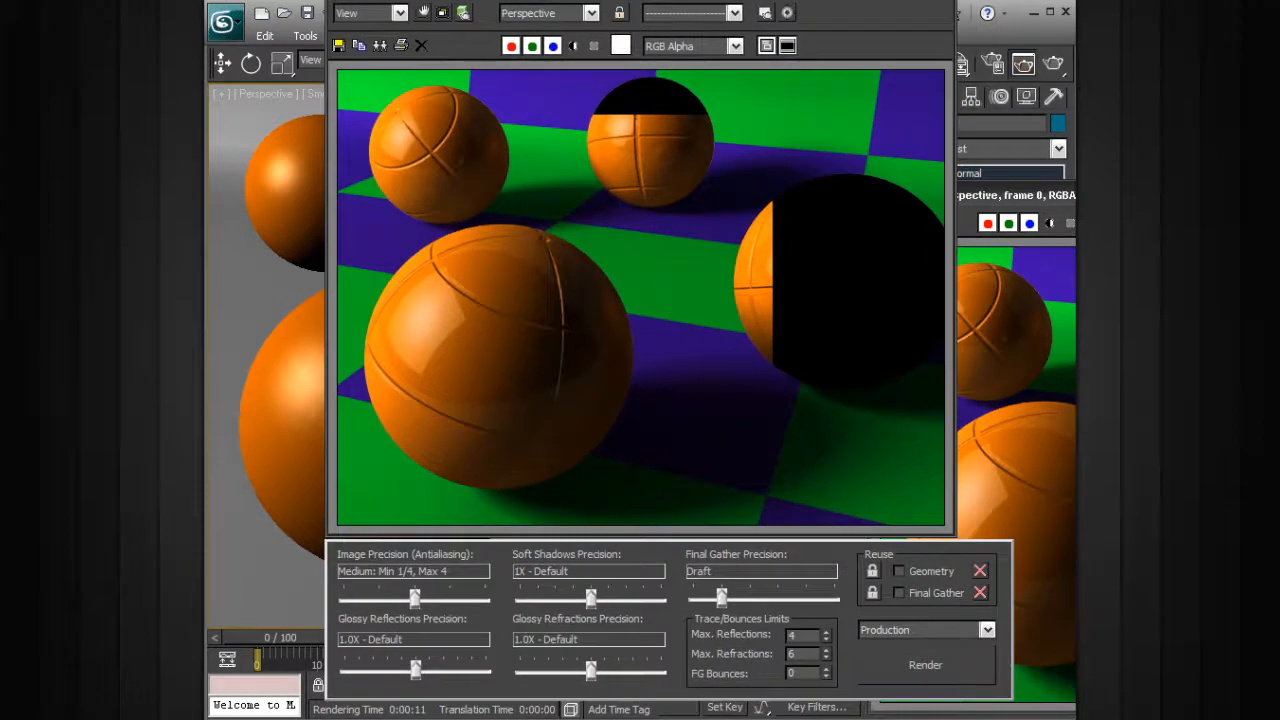
pyautogui.click(900, 661)
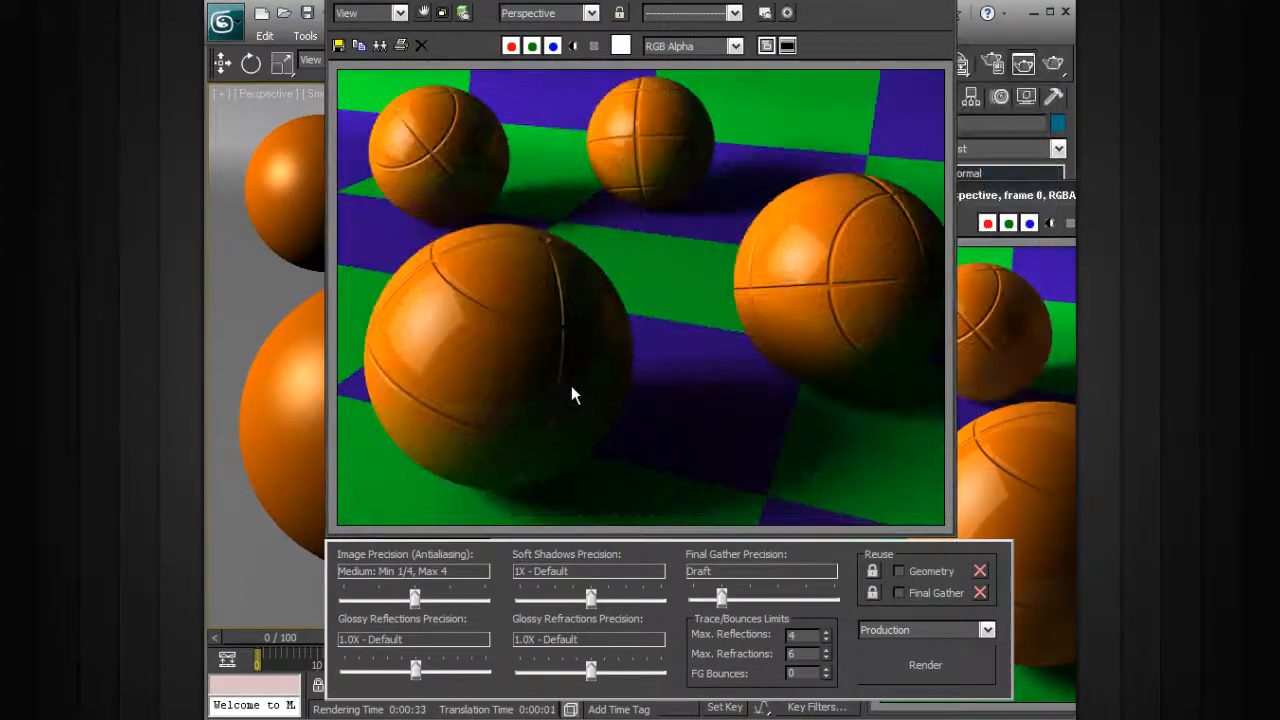
# Compare the full render with the cloned render side by side, and close the clone.
pyautogui.moveTo(575, 1); pyautogui.dragTo(452, 1)
pyautogui.moveTo(1010, 202); pyautogui.dragTo(838, 54)
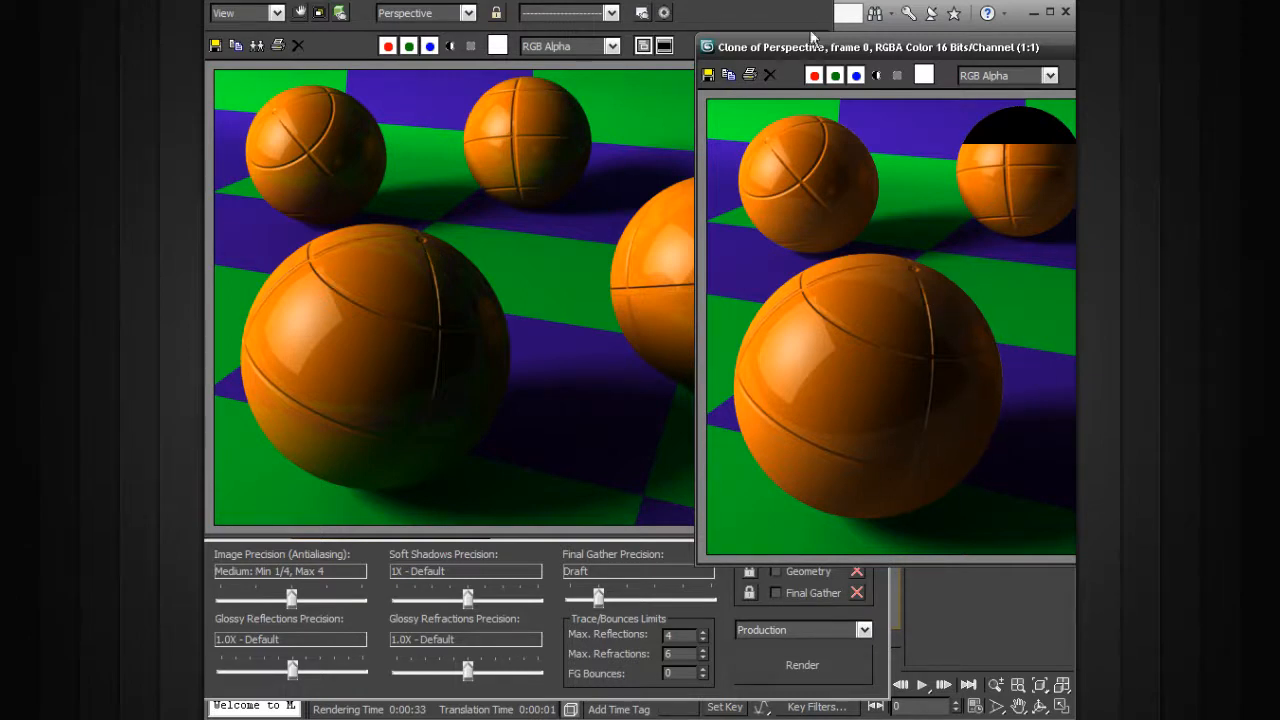
pyautogui.moveTo(809, 52); pyautogui.dragTo(769, 75)
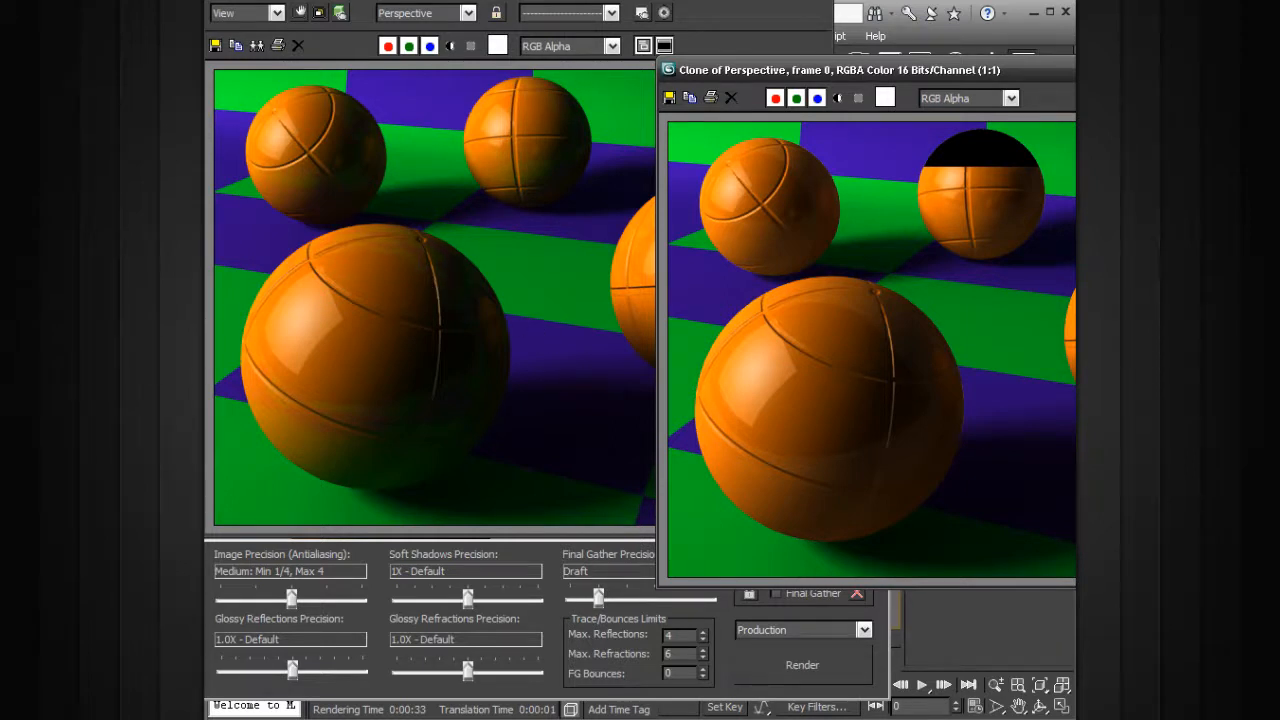
pyautogui.click(1272, 70)
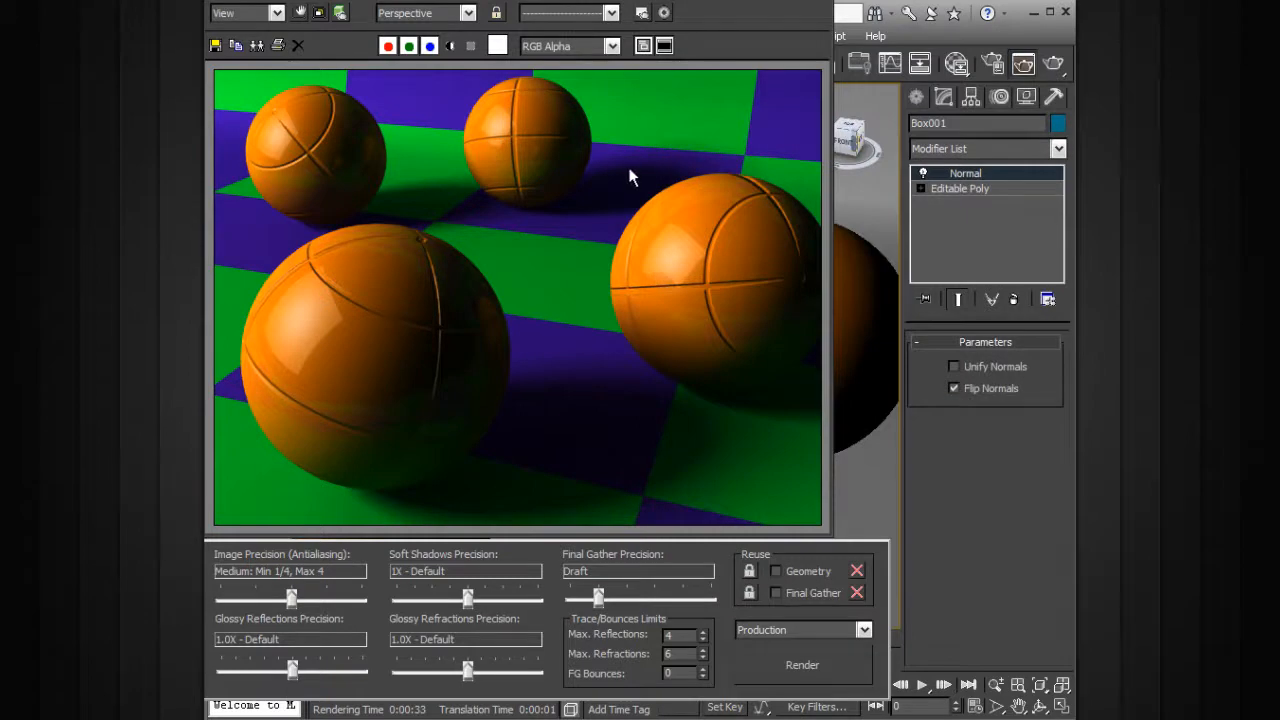
pyautogui.moveTo(520, 0); pyautogui.dragTo(524, 14)
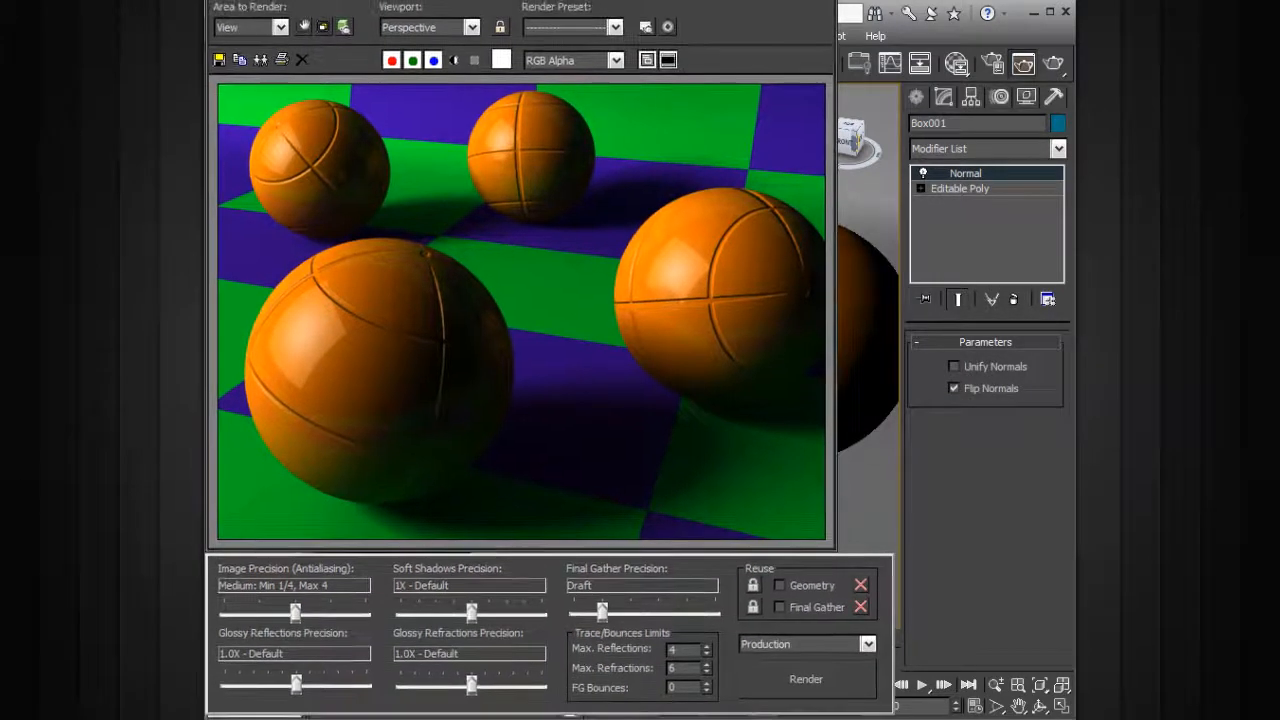
# Review the available render modes and switch the render mode from Production to Iterative.
pyautogui.click(1050, 66)
pyautogui.moveTo(1052, 72); pyautogui.dragTo(1061, 151)
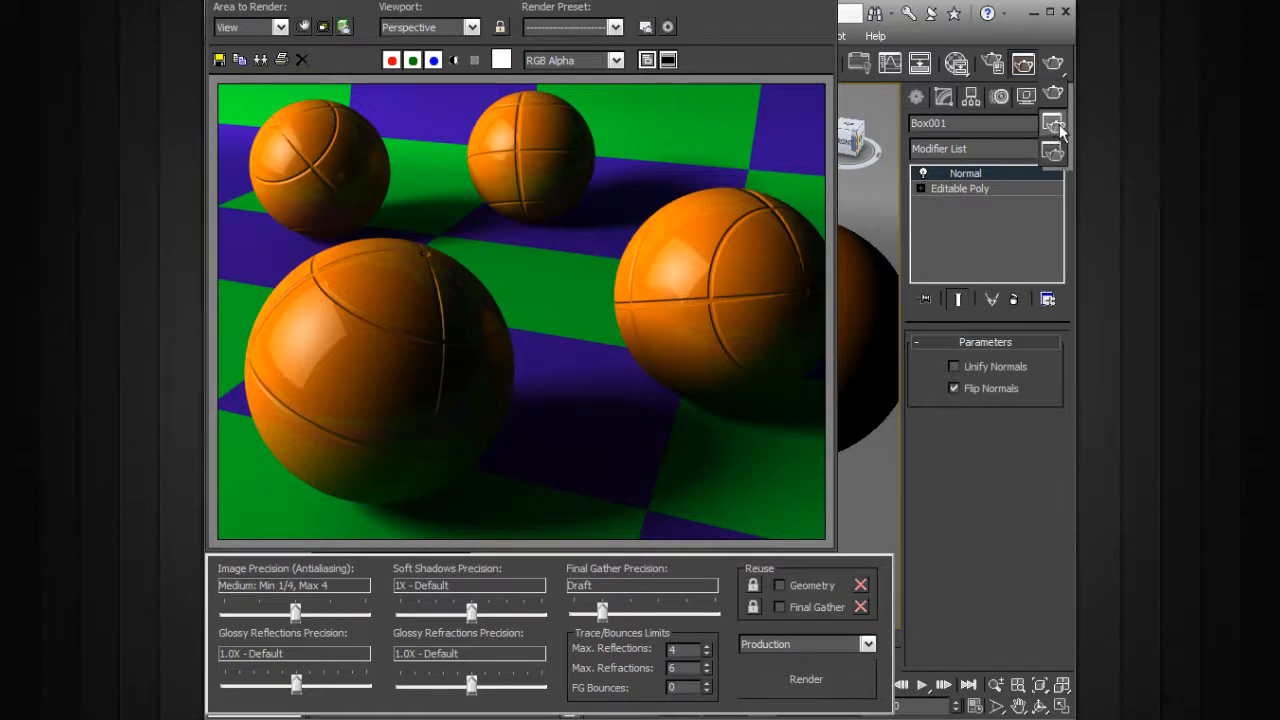
pyautogui.moveTo(1052, 124); pyautogui.dragTo(767, 108)
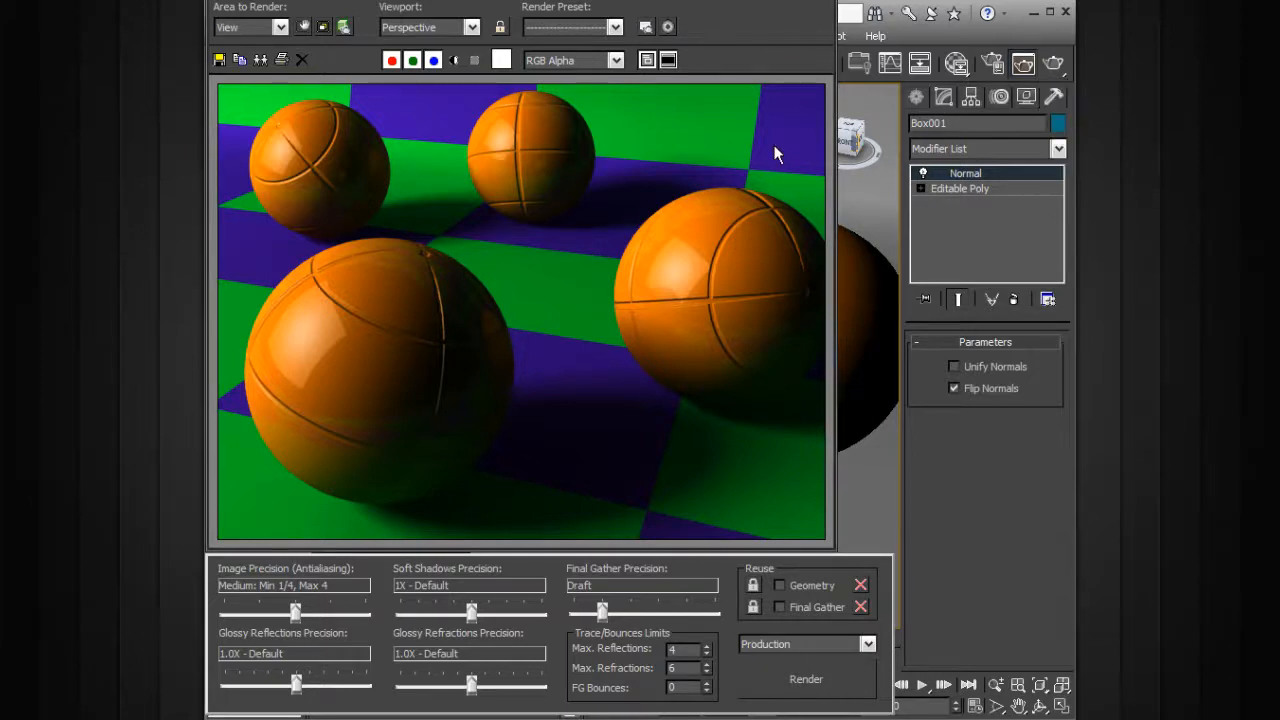
pyautogui.click(867, 644)
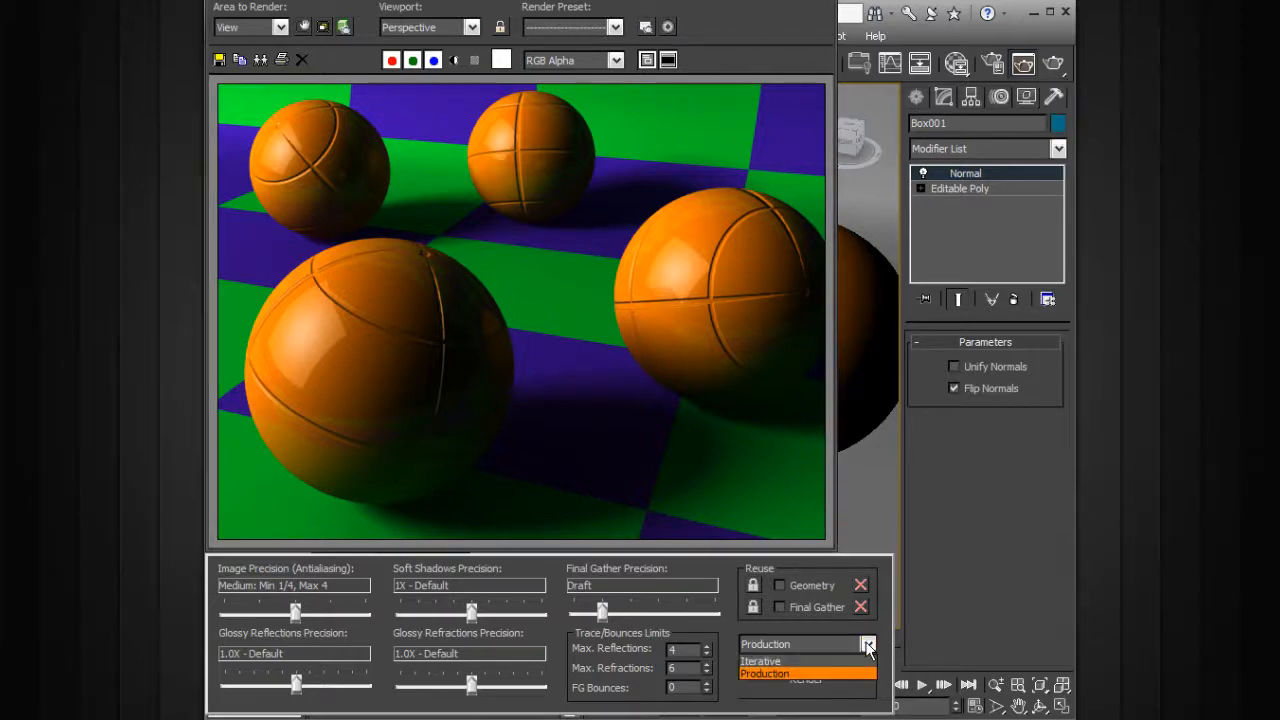
pyautogui.click(826, 660)
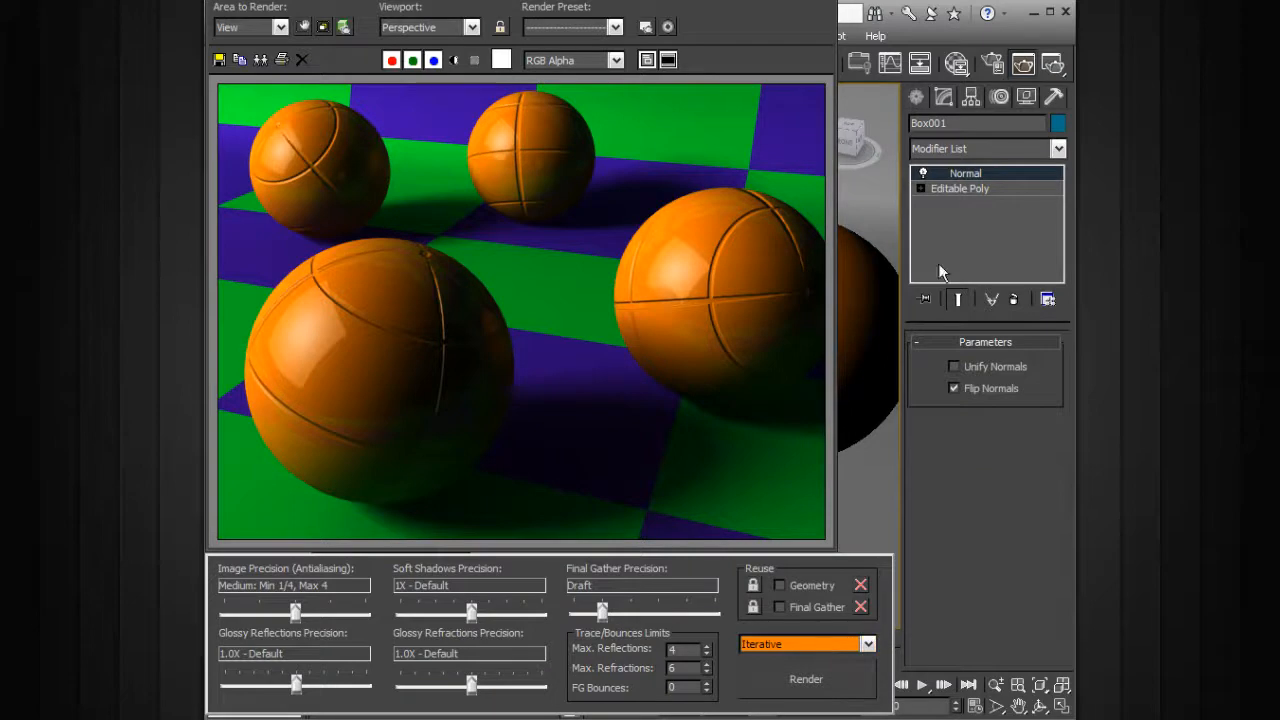
# Close the rendered frame window and open the Render Setup dialog for the mental ray renderer.
pyautogui.click(1022, 64)
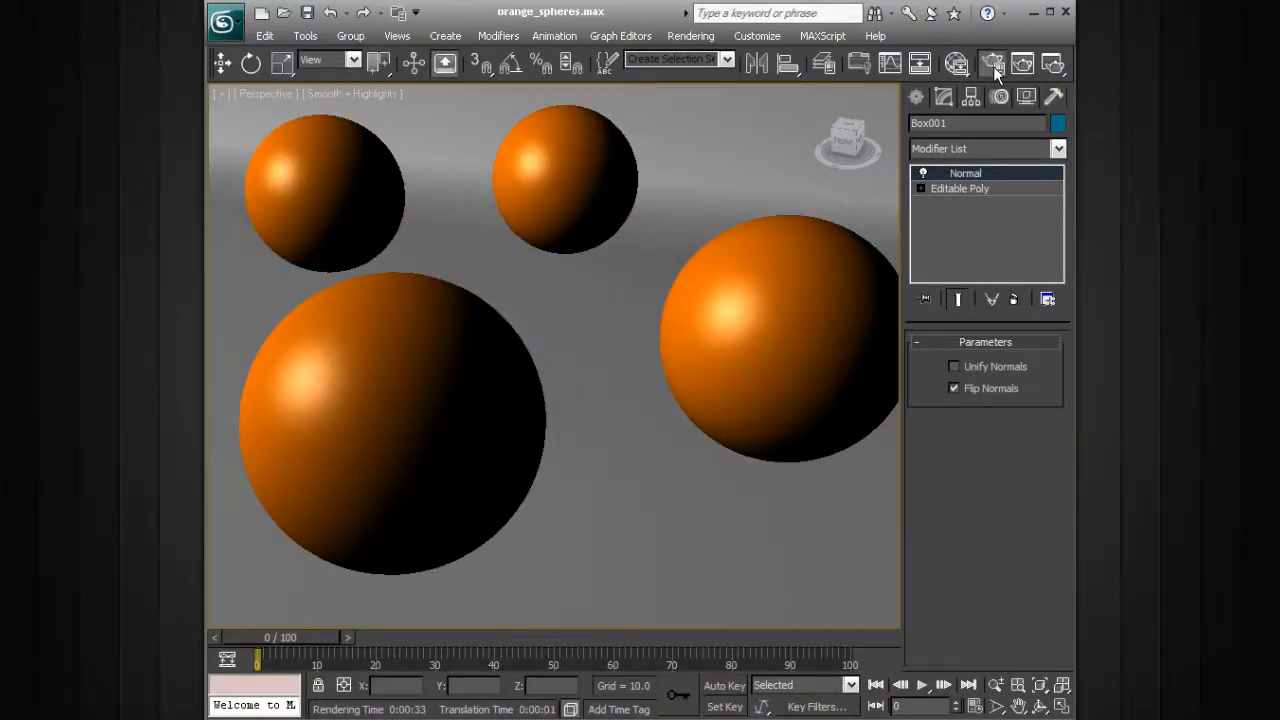
pyautogui.click(993, 66)
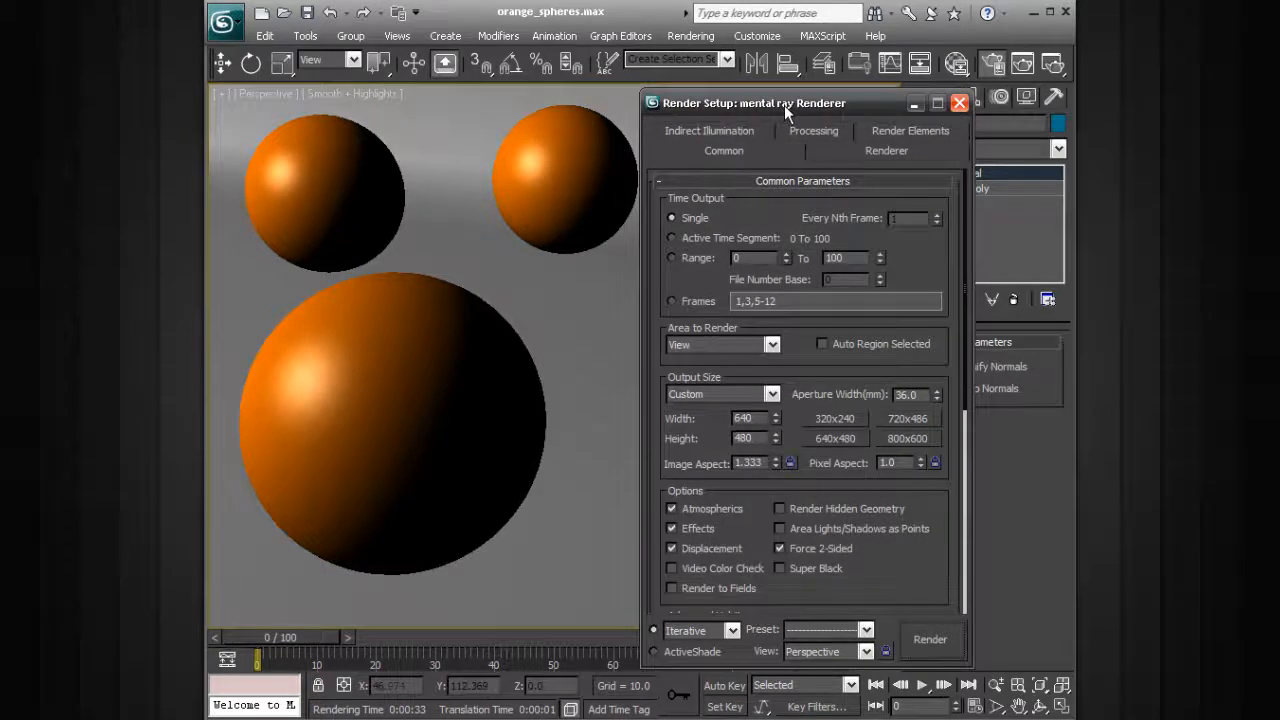
pyautogui.moveTo(779, 92); pyautogui.dragTo(803, 61)
# Examine the Common Parameters in Render Setup, from Time Output and Output Size through Options to Render Output.
pyautogui.moveTo(923, 528); pyautogui.dragTo(923, 211)
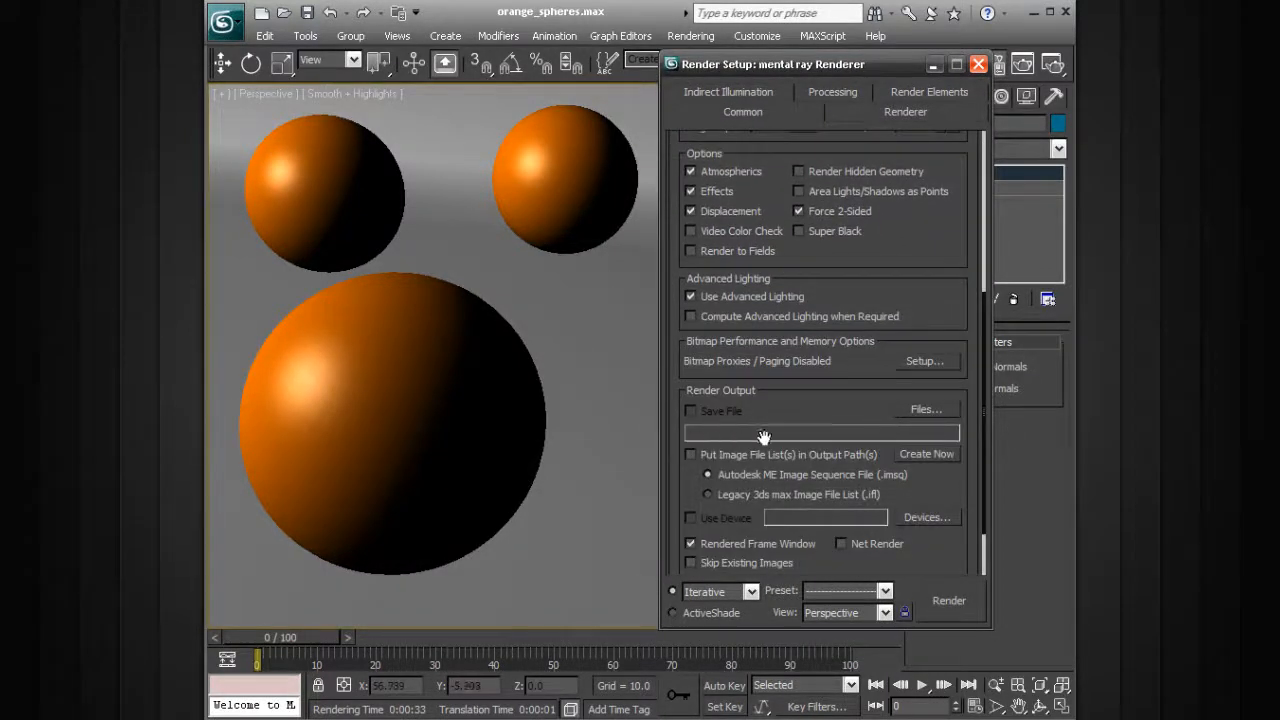
pyautogui.moveTo(932, 252); pyautogui.dragTo(908, 540)
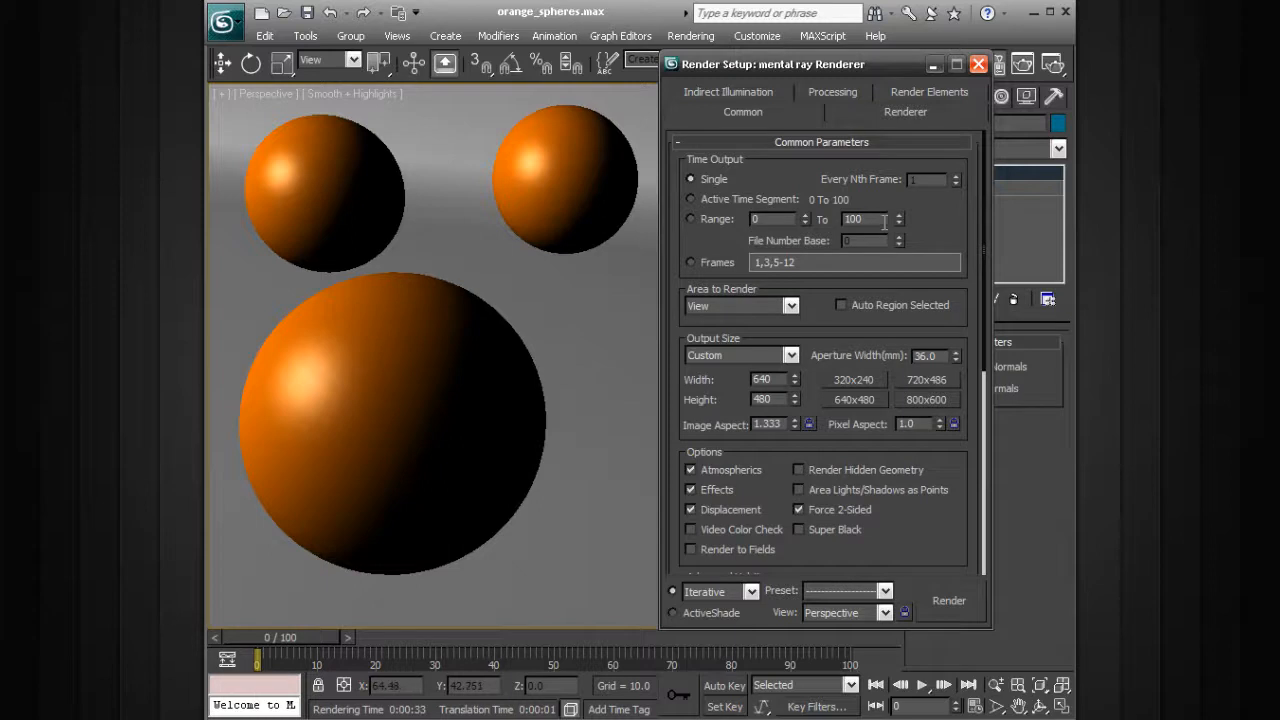
pyautogui.moveTo(914, 530); pyautogui.dragTo(912, 308)
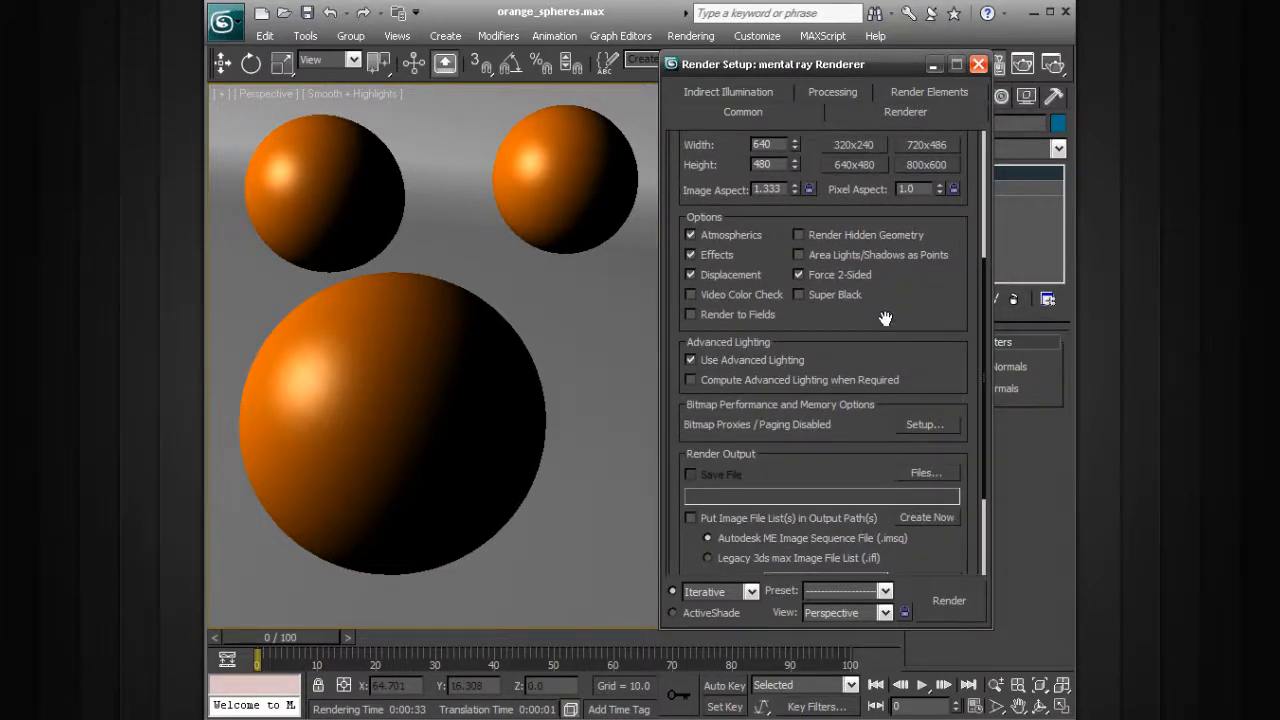
pyautogui.scroll(-2, 898, 318)
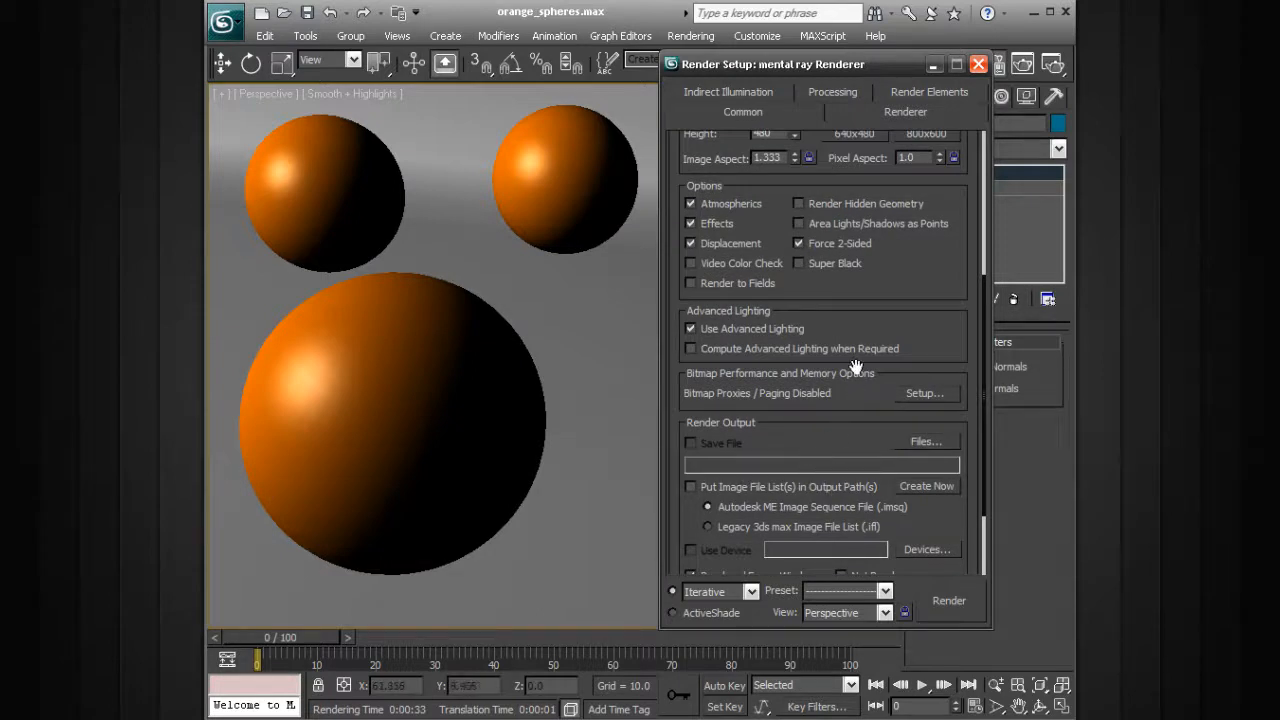
pyautogui.moveTo(876, 313); pyautogui.dragTo(874, 292)
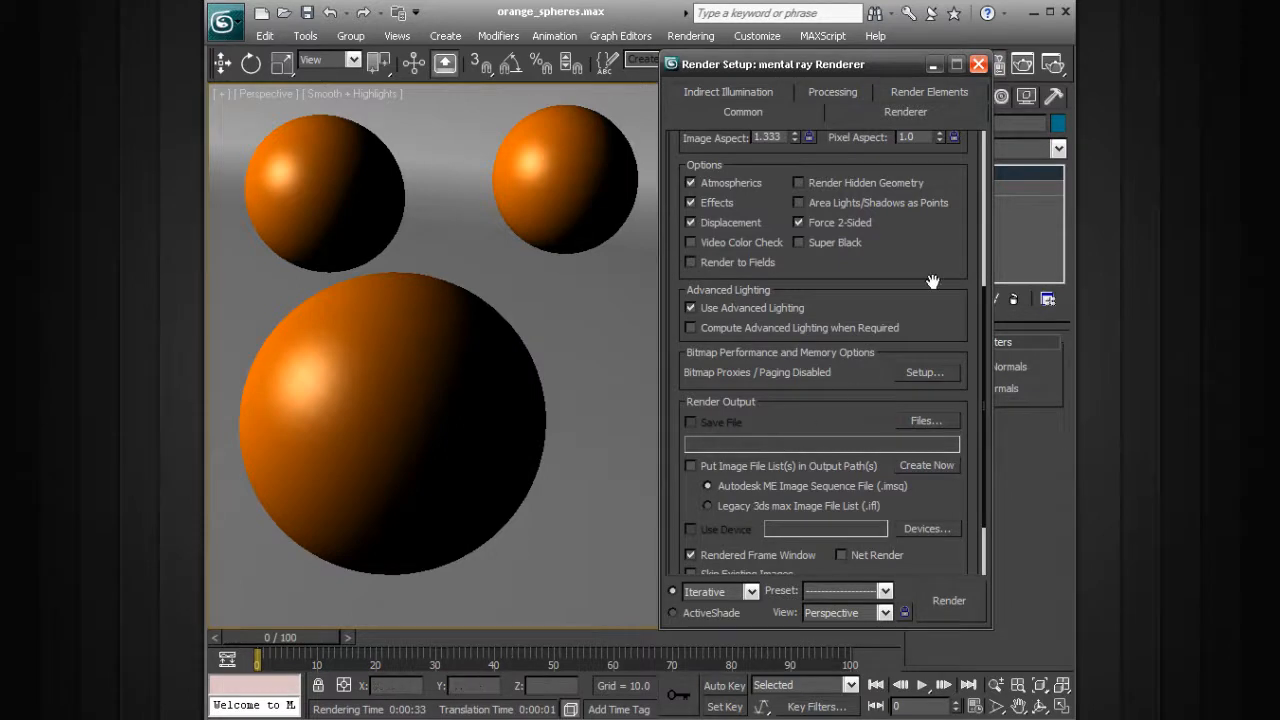
pyautogui.moveTo(929, 289); pyautogui.dragTo(909, 500)
pyautogui.moveTo(952, 168); pyautogui.dragTo(920, 292)
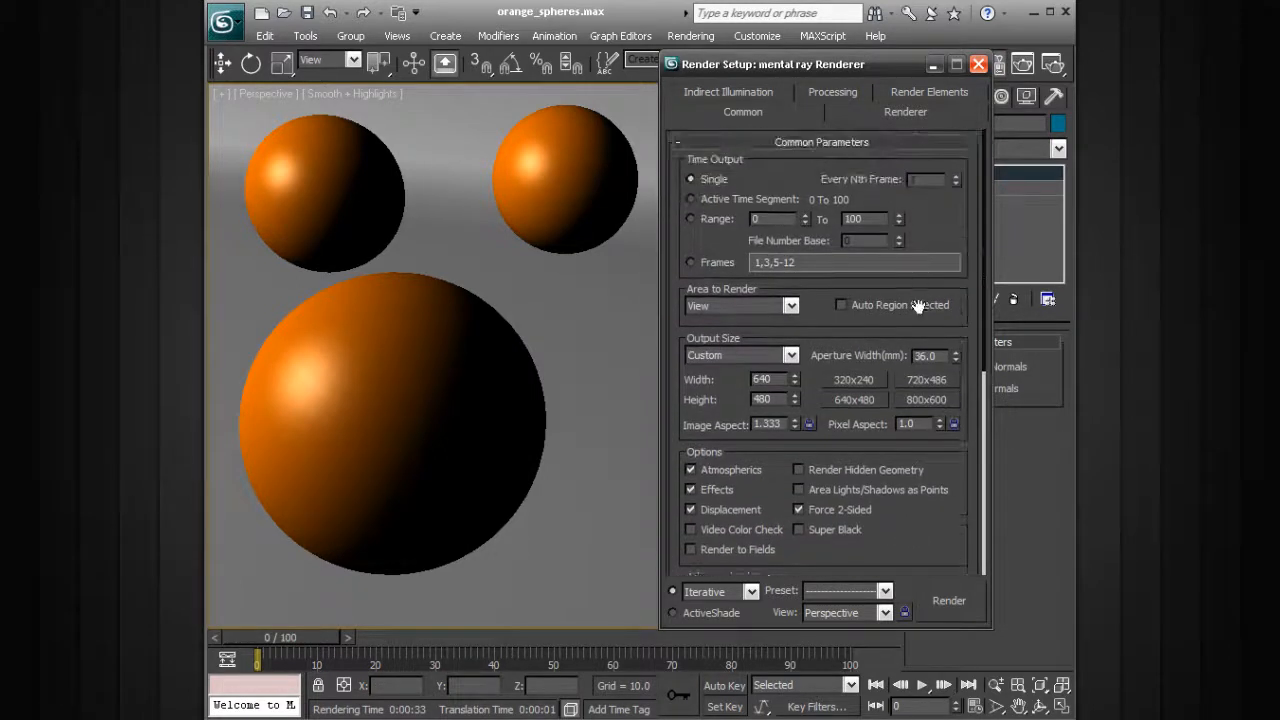
# Render the Perspective view in Iterative mode, and bring Render Setup forward to review its common parameters down to Render Output.
pyautogui.click(1052, 64)
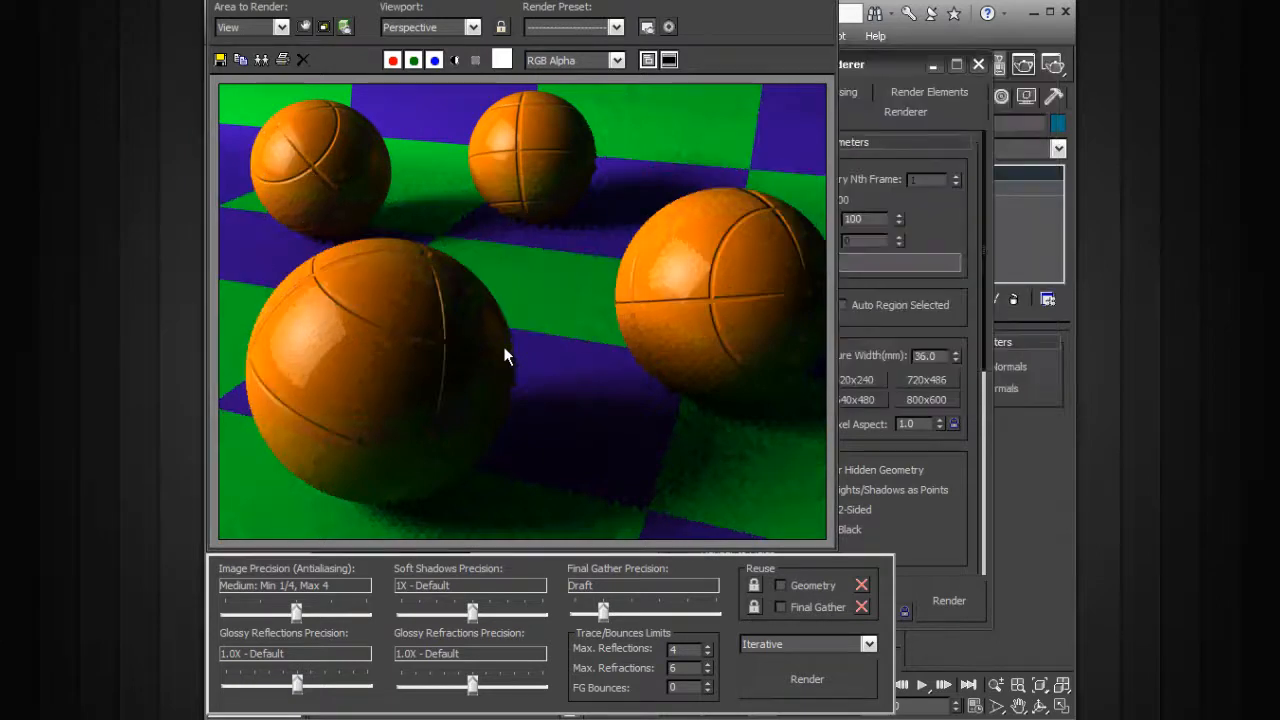
pyautogui.click(872, 65)
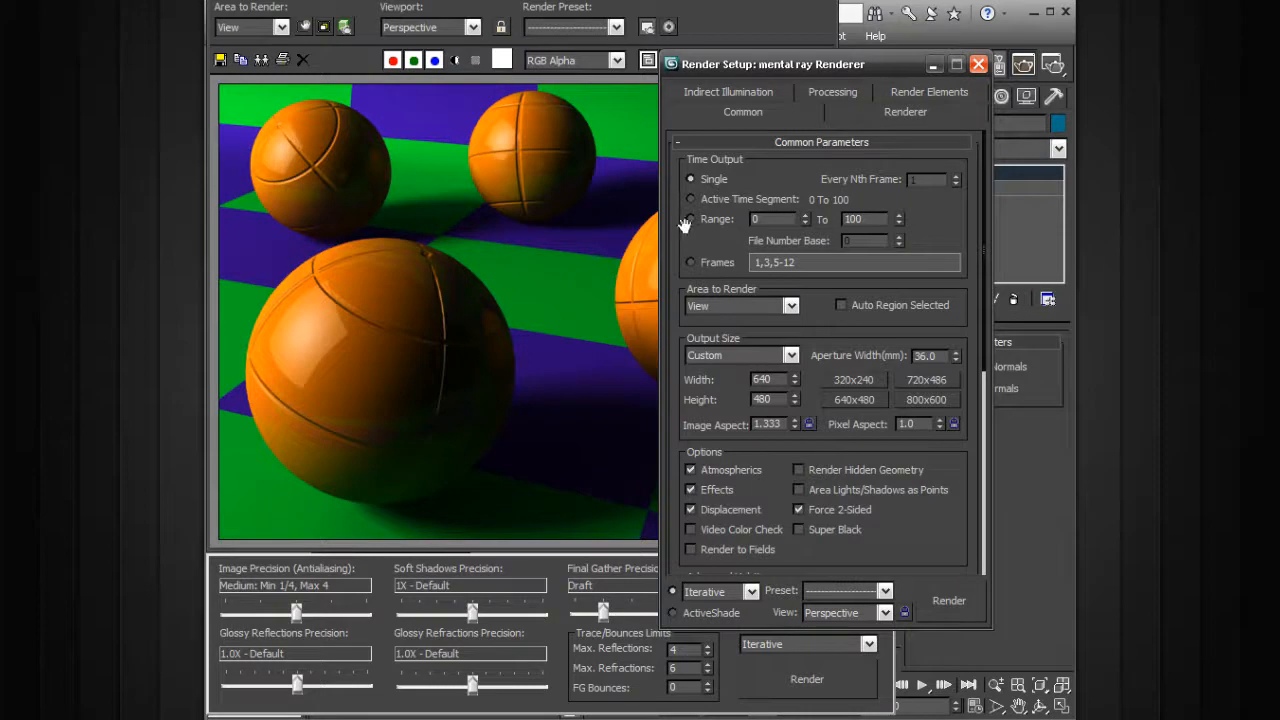
pyautogui.moveTo(904, 536); pyautogui.dragTo(904, 325)
pyautogui.moveTo(908, 398); pyautogui.dragTo(904, 259)
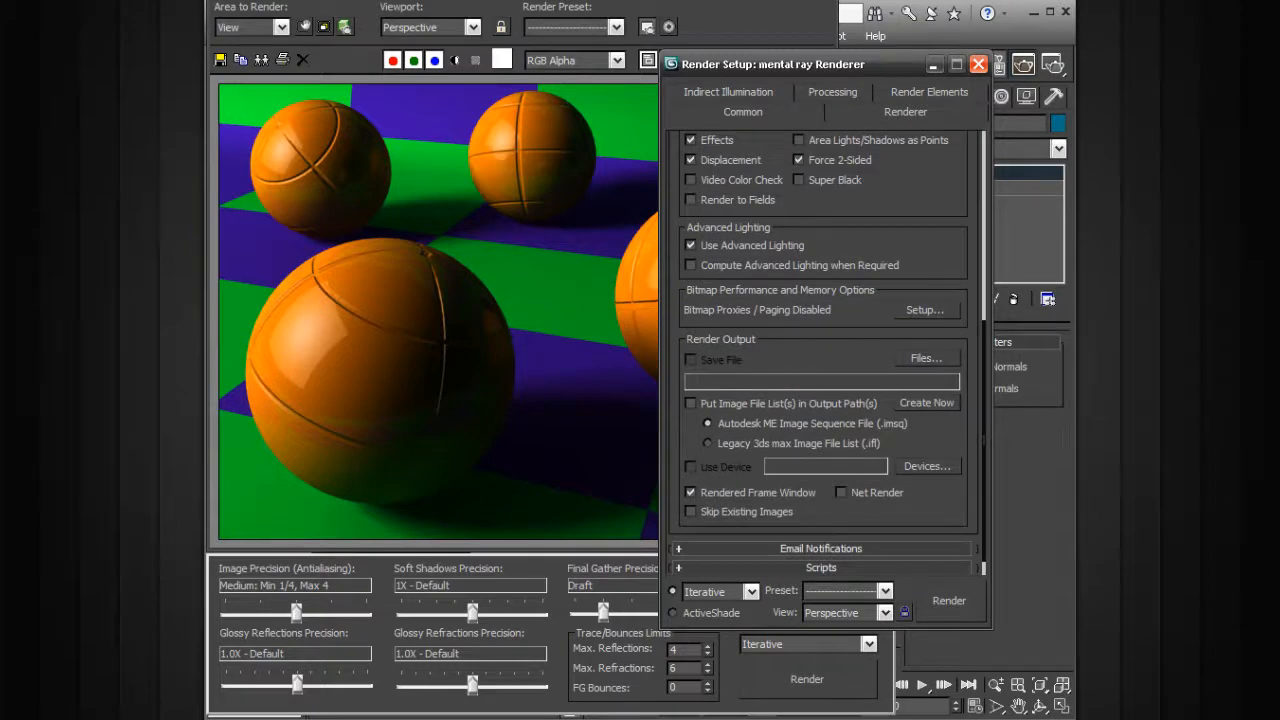
# Compare the rendered frame window's render controls with those in Render Setup, ending with the rendered frame window in front.
pyautogui.click(760, 3)
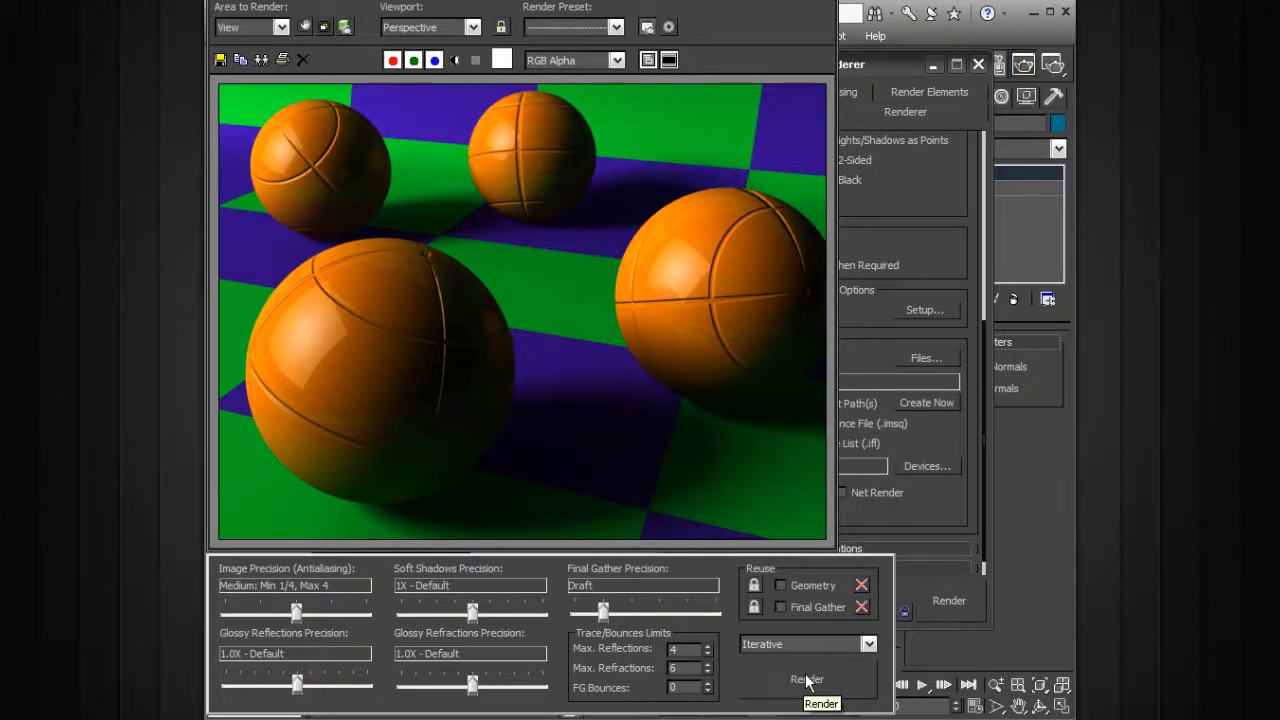
pyautogui.click(878, 72)
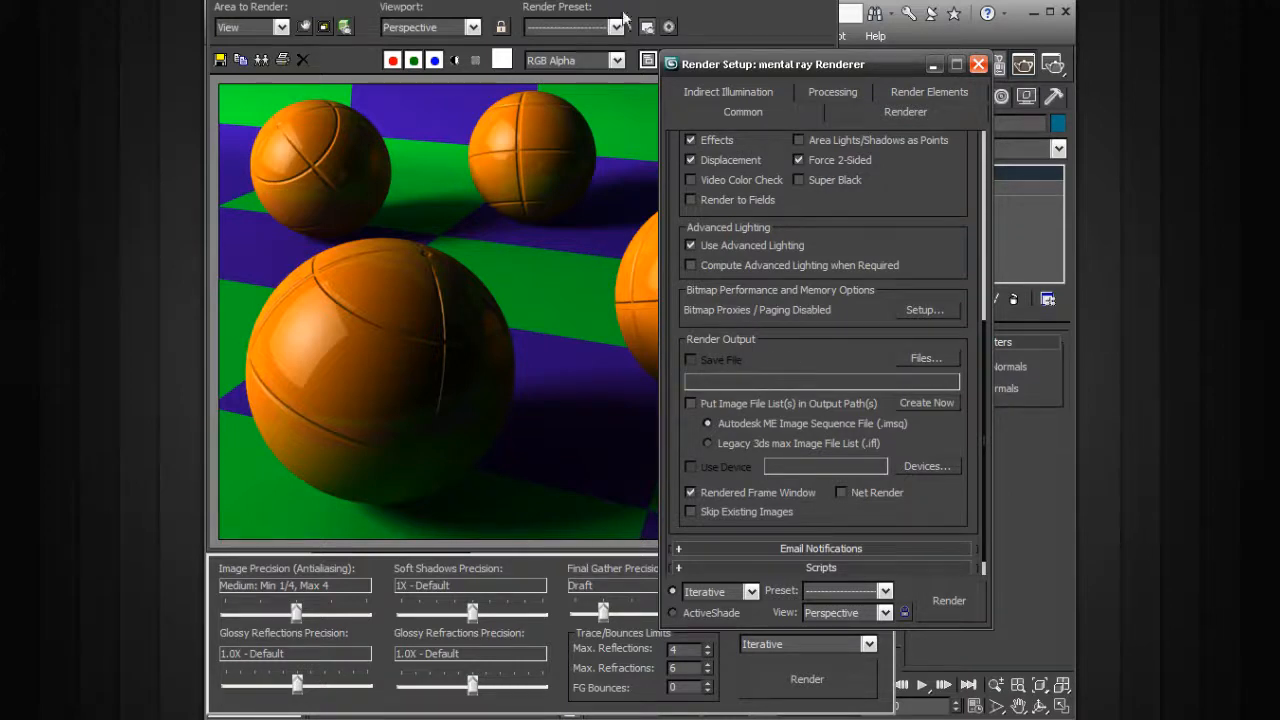
pyautogui.click(549, 4)
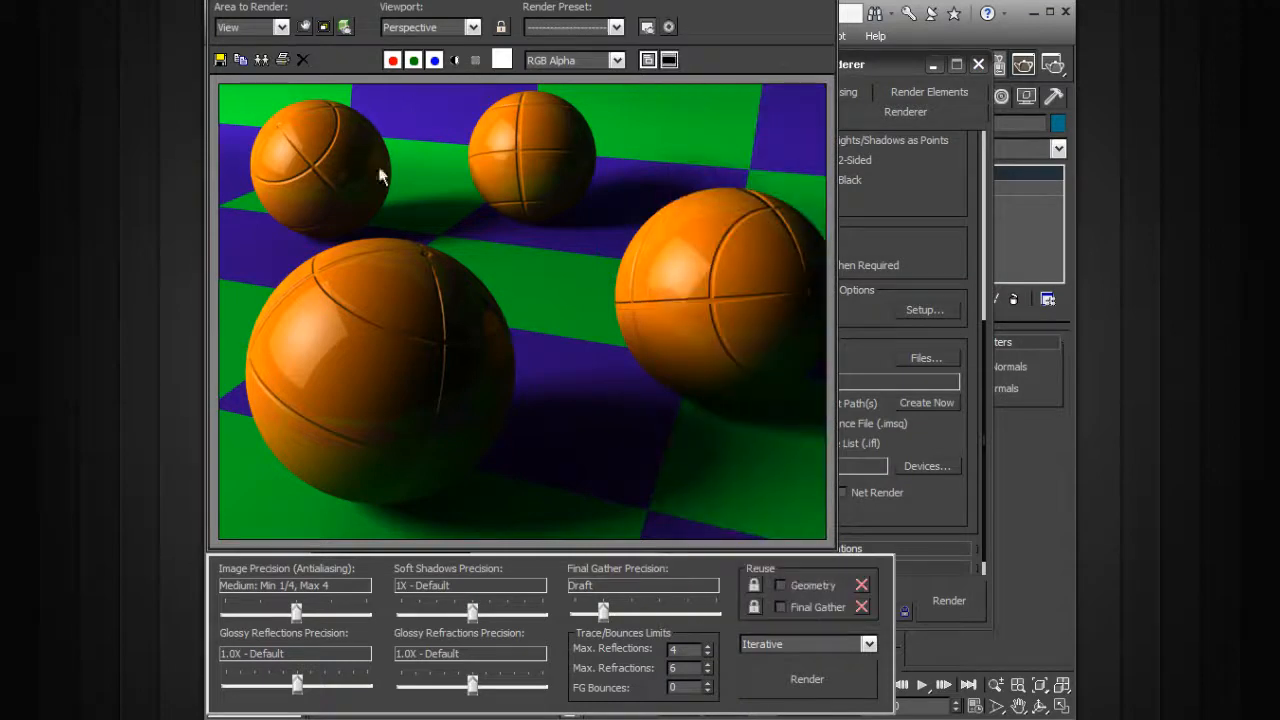